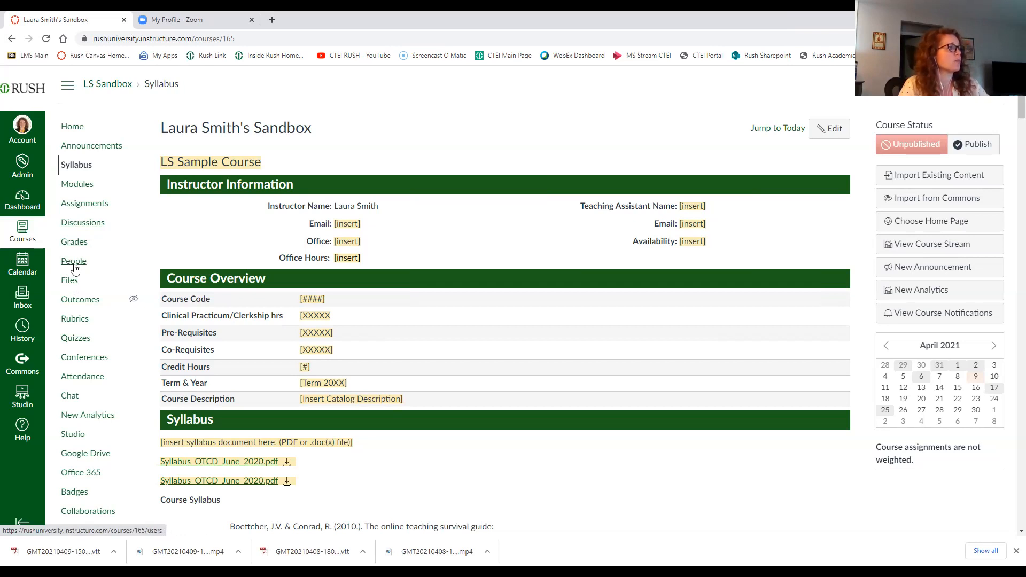
Start a new group set in the course's People area and name it Final Presentation
click(75, 267)
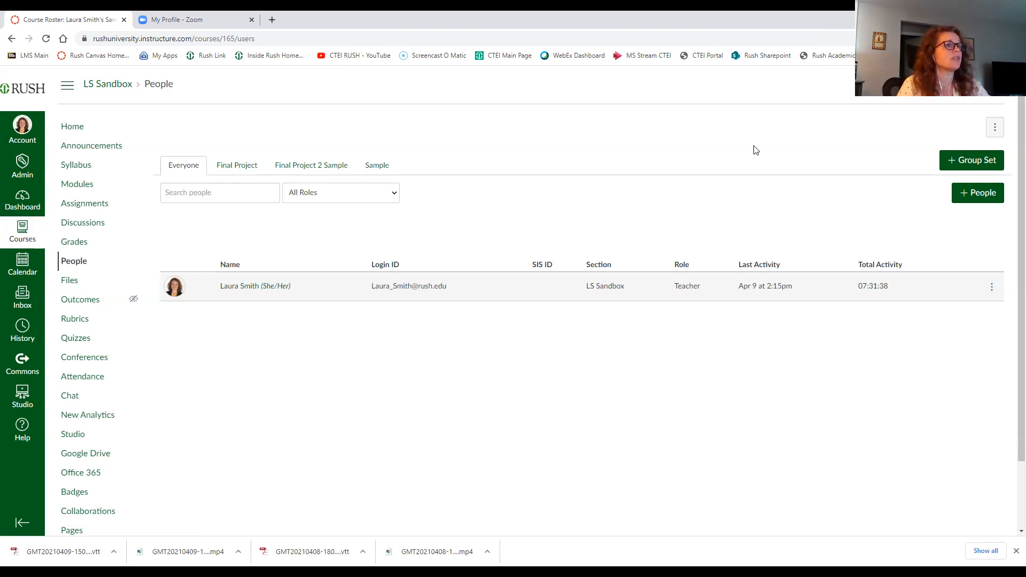
click(959, 161)
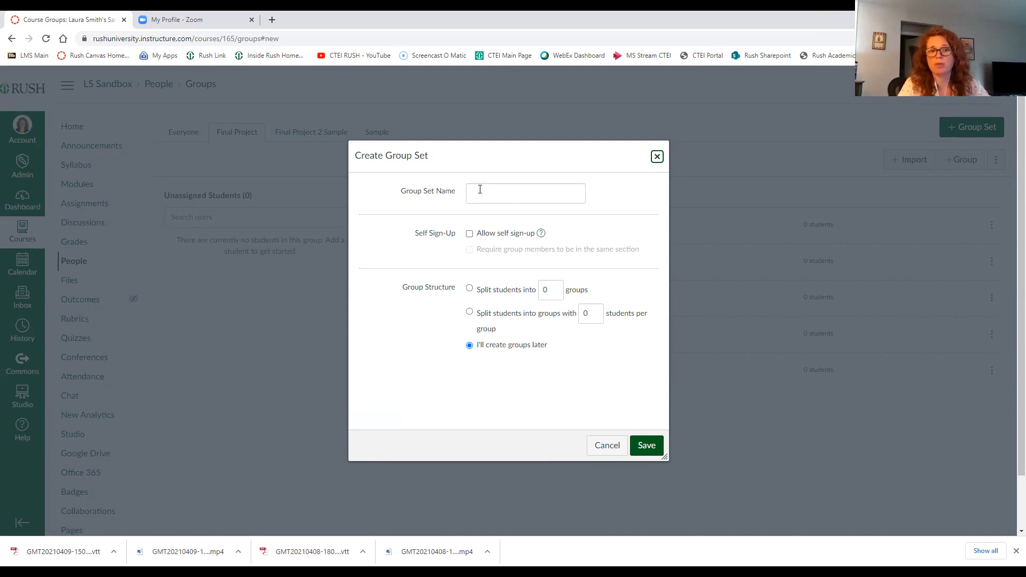
click(480, 189)
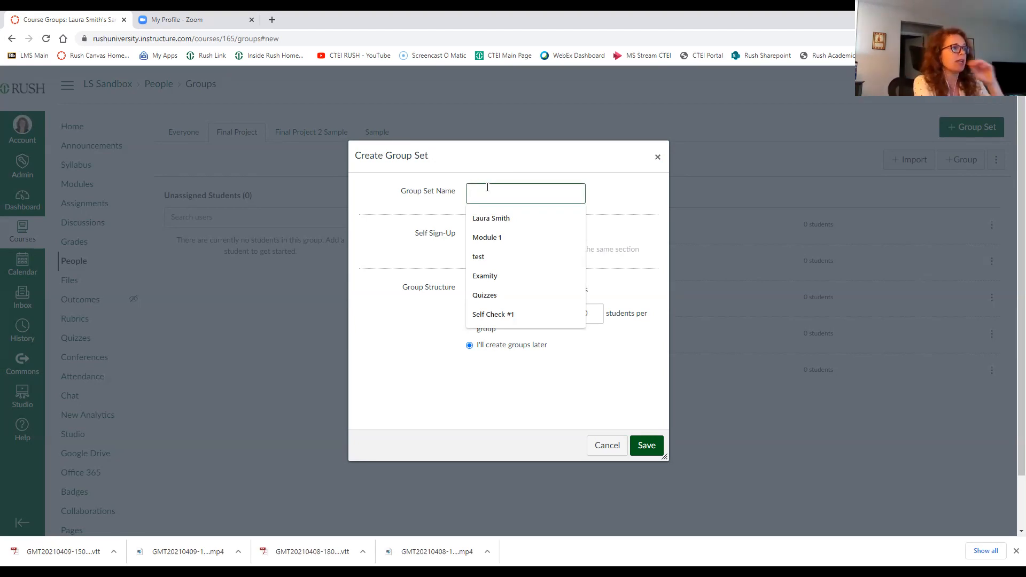
text(Final)
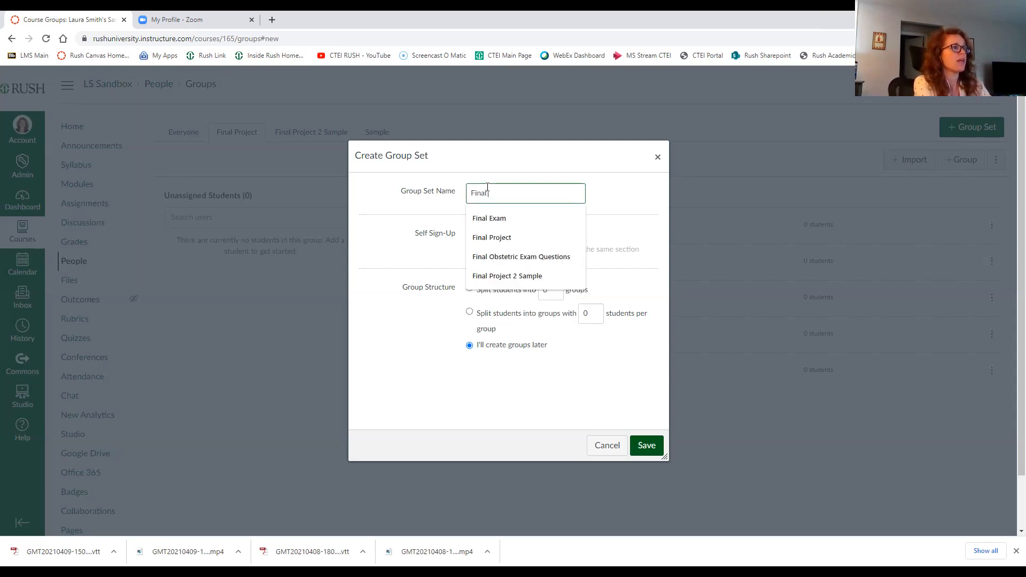
text( Presentation)
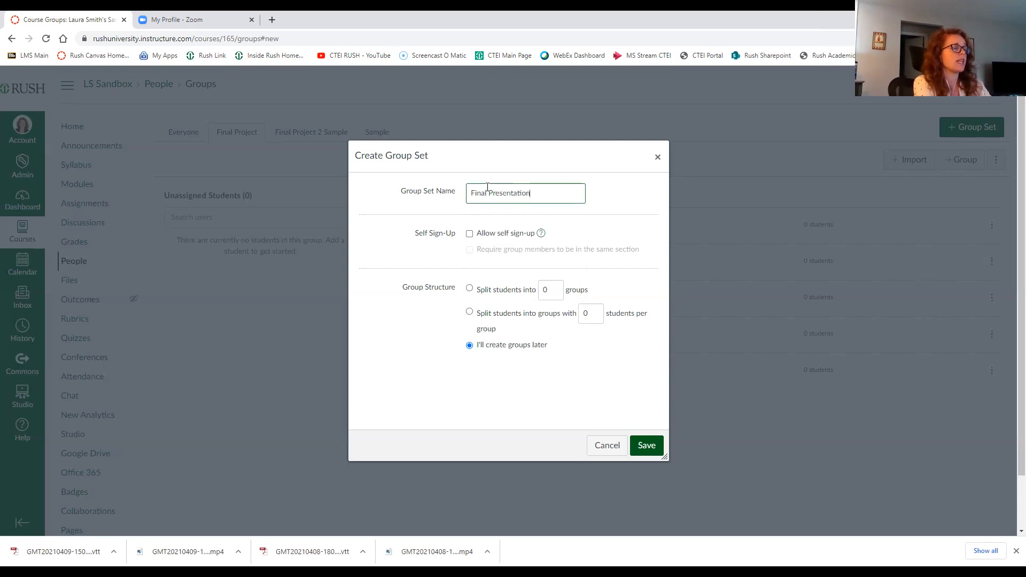
click(584, 228)
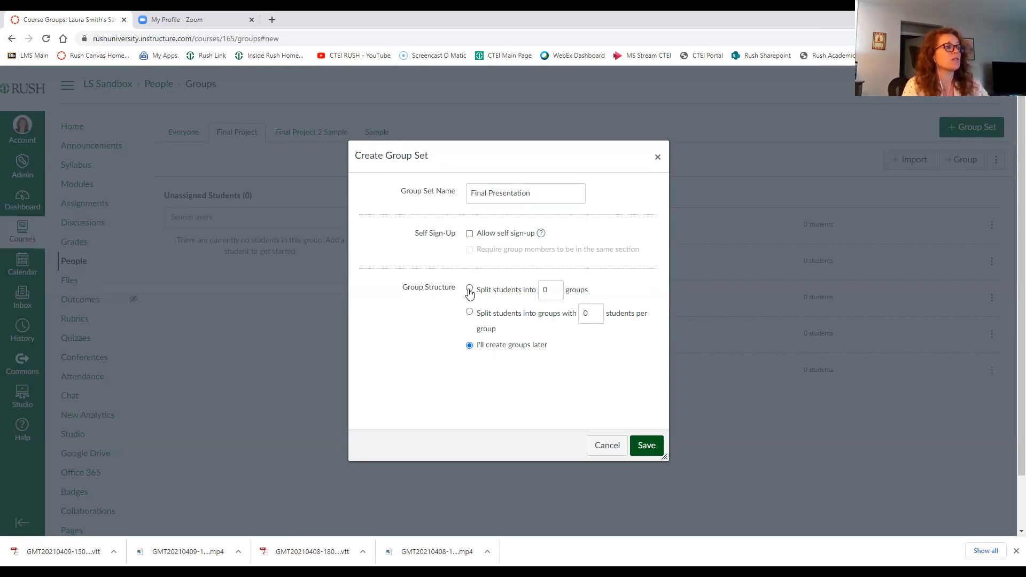
Set the group structure to split students into 5 groups and save the group set
click(469, 290)
scroll(529, 310, down, 1)
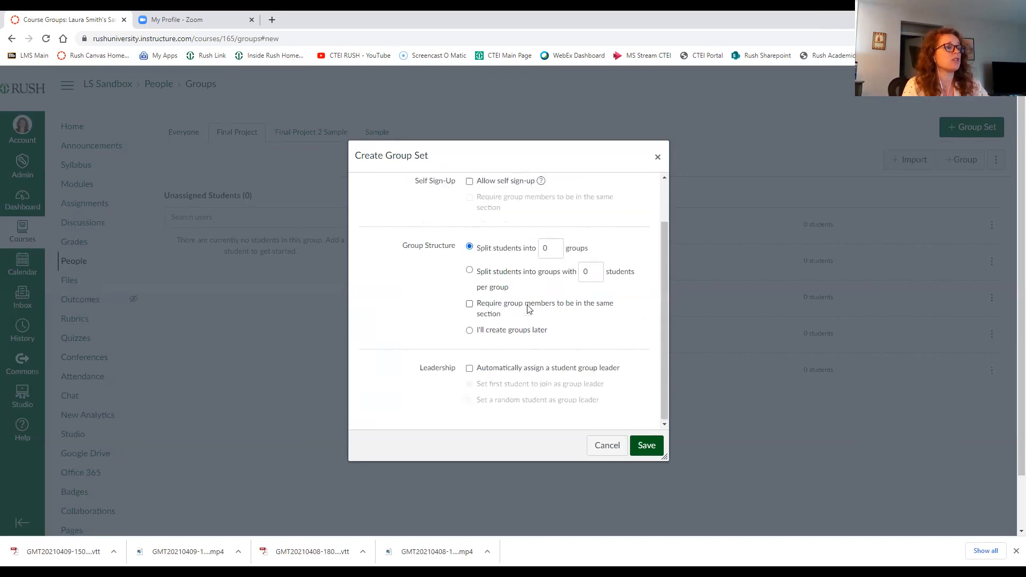
click(555, 249)
click(555, 249)
click(556, 249)
click(556, 249)
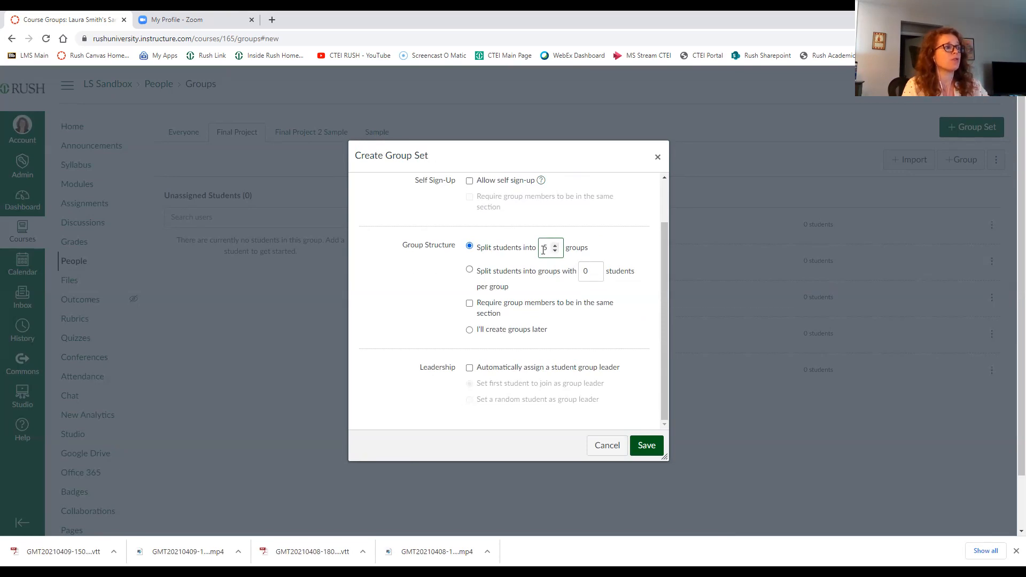
scroll(556, 299, down, 1)
scroll(556, 298, up, 1)
scroll(553, 299, down, 1)
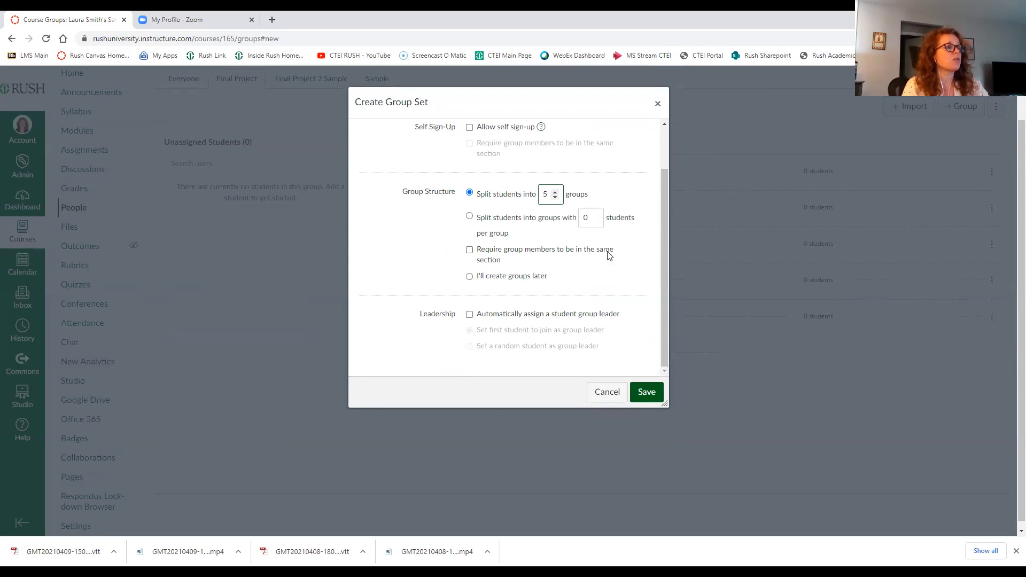
scroll(610, 255, up, 1)
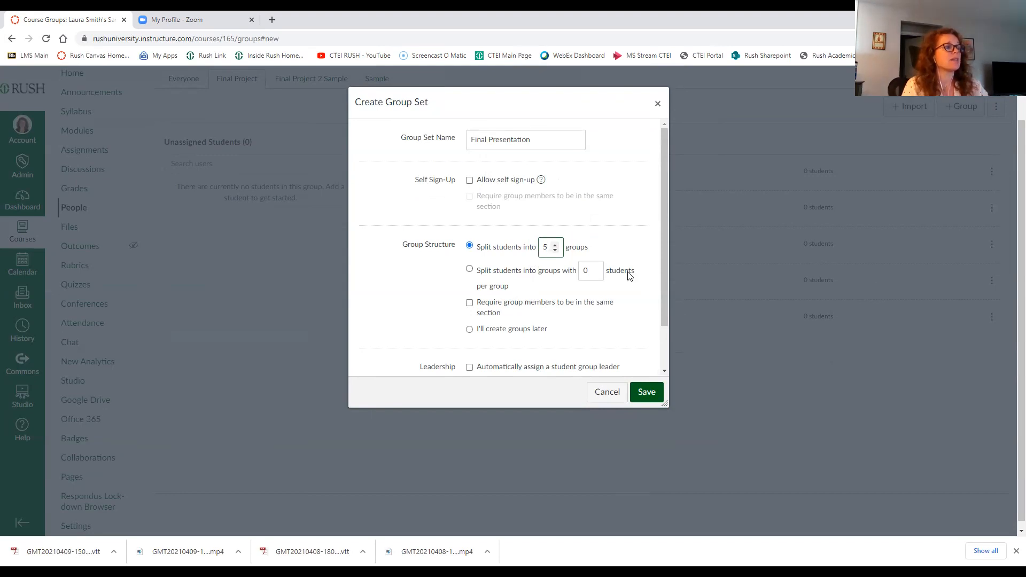
scroll(629, 274, up, 1)
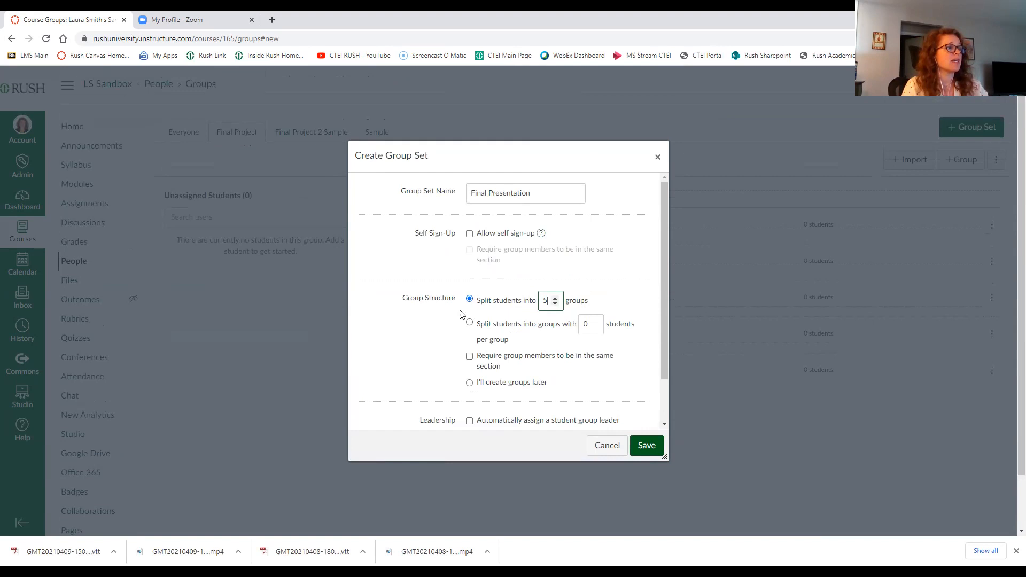
click(646, 445)
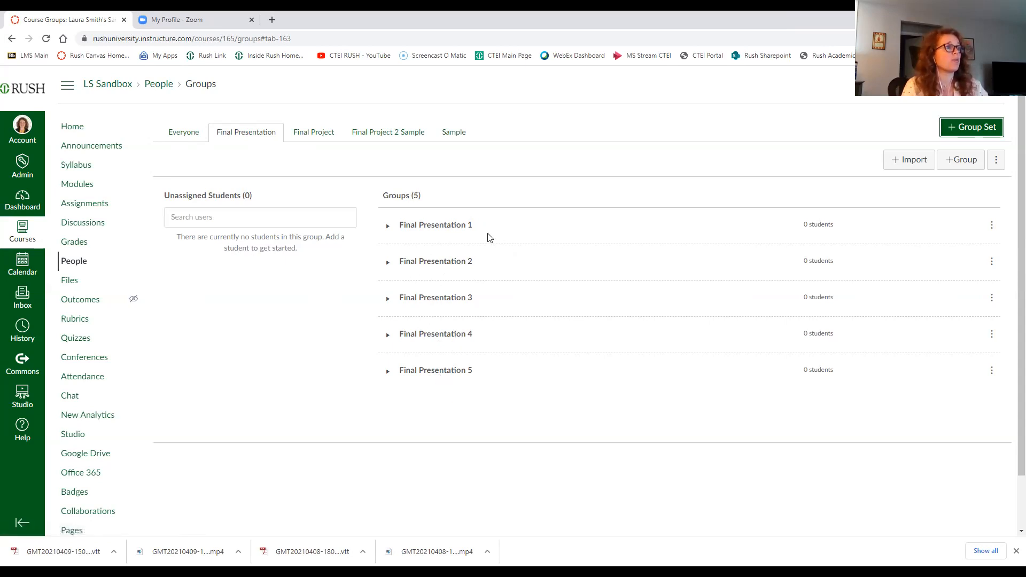
Rename the Final Presentation 1 group as Group 1, save it and dismiss the notification
click(992, 225)
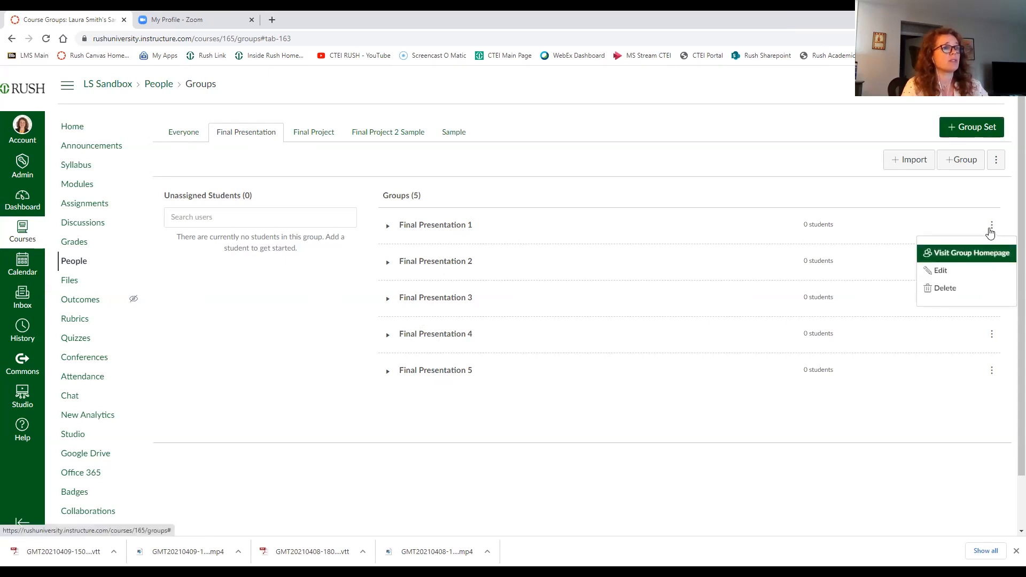
click(936, 272)
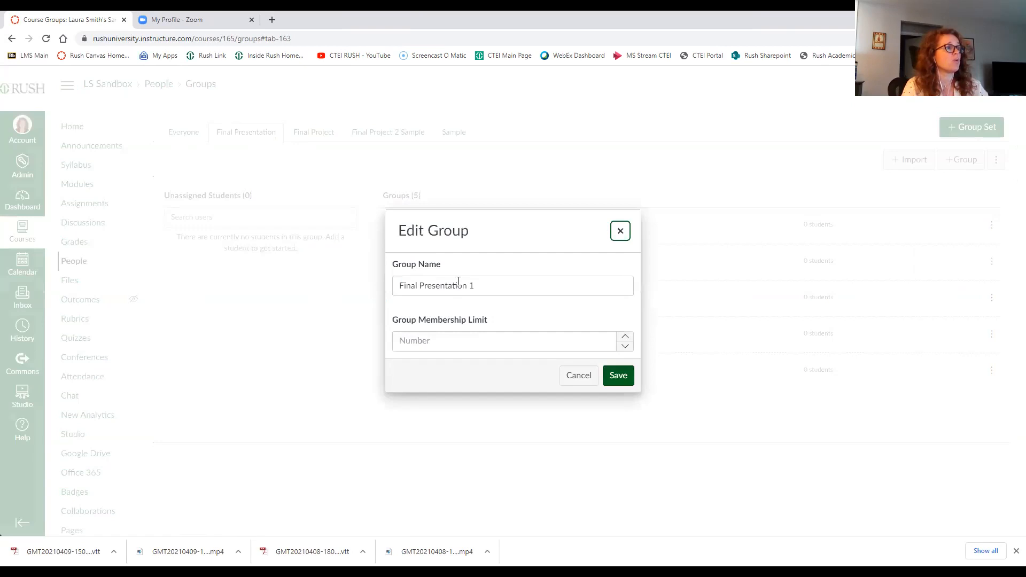
triple_click(445, 289)
text(Group 1)
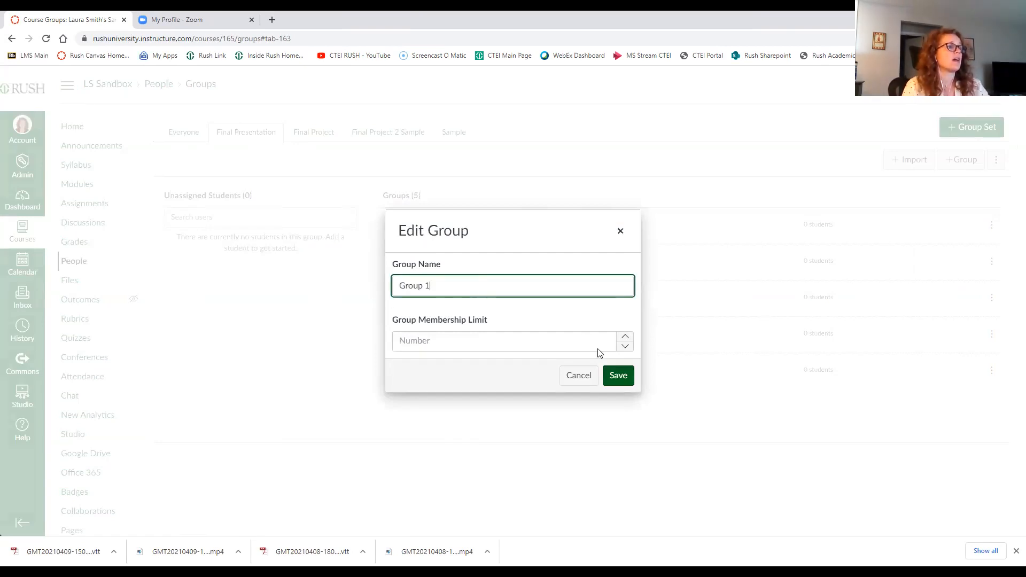
click(612, 374)
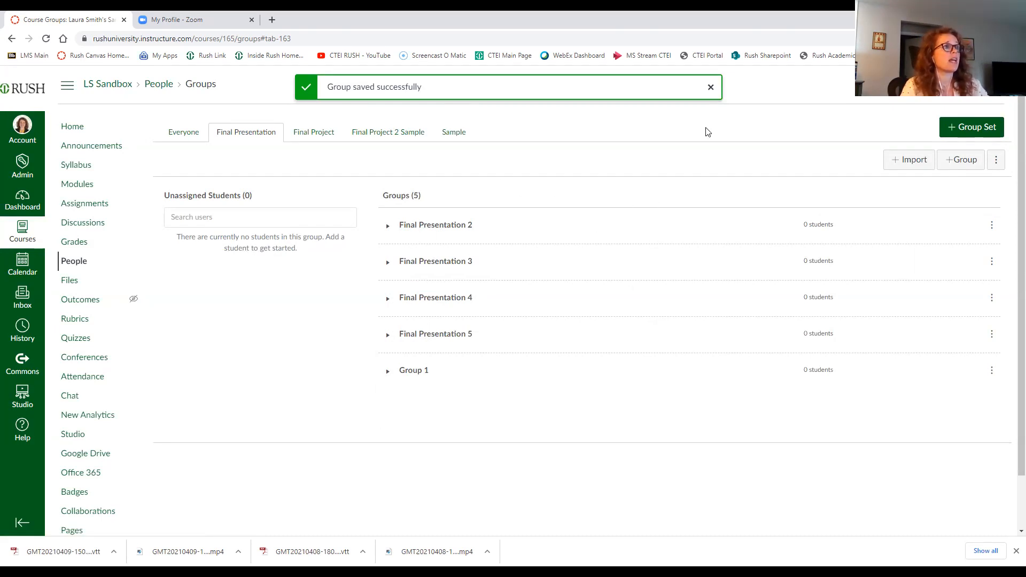
click(711, 87)
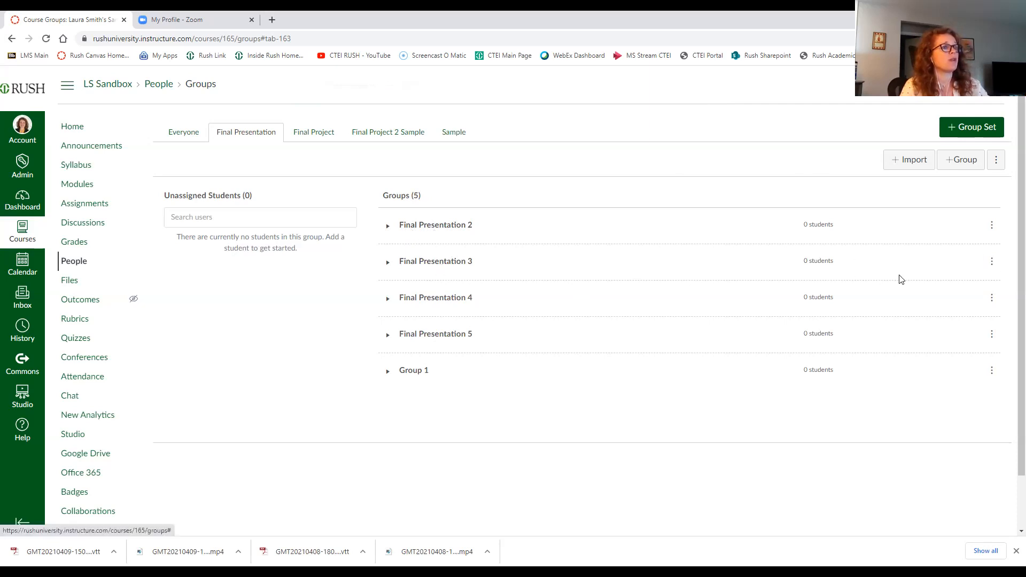
View the Final Presentation 3 group homepage and its list of switchable groups, and return to the LS Sandbox course
click(992, 261)
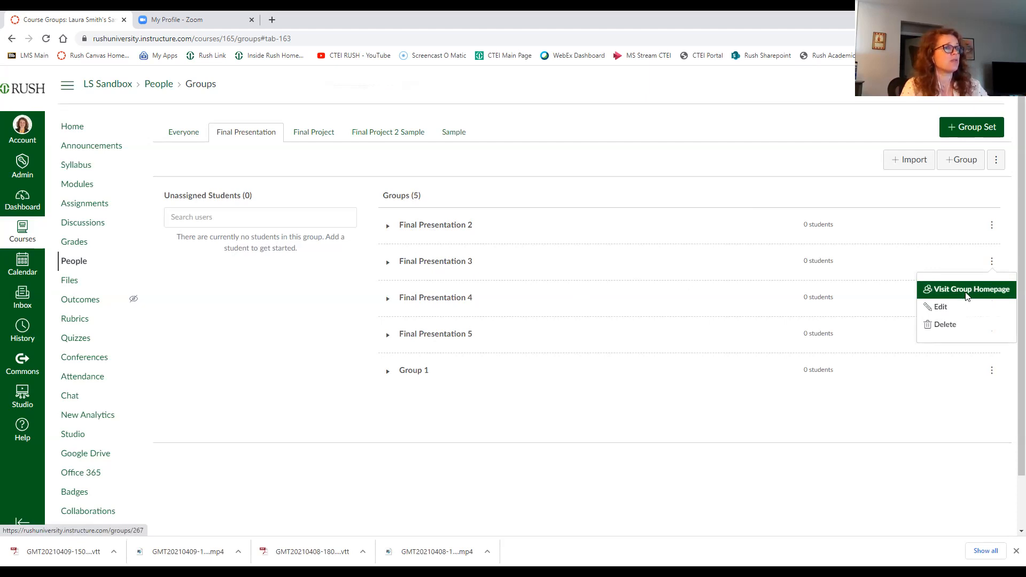
click(967, 293)
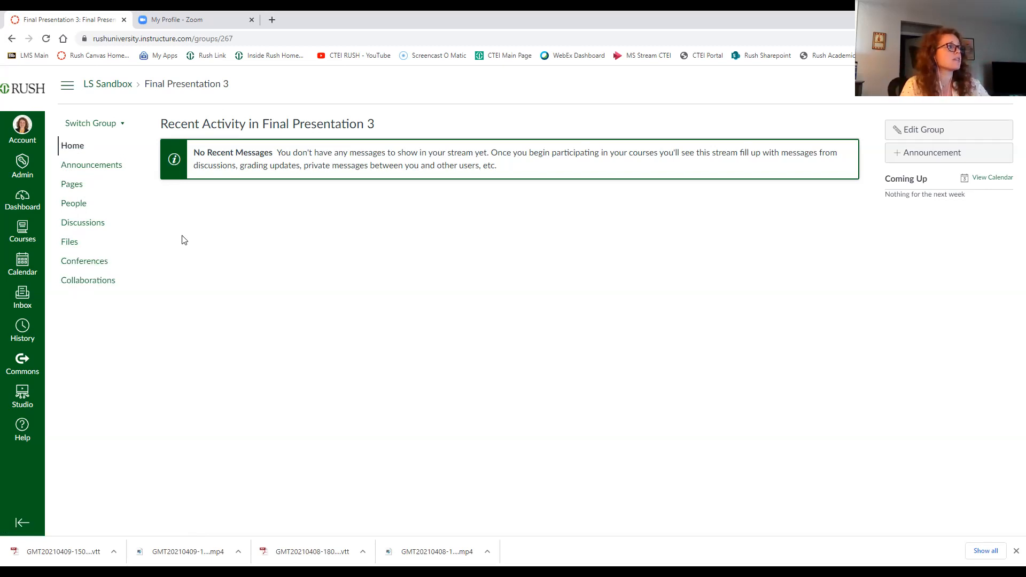
click(106, 132)
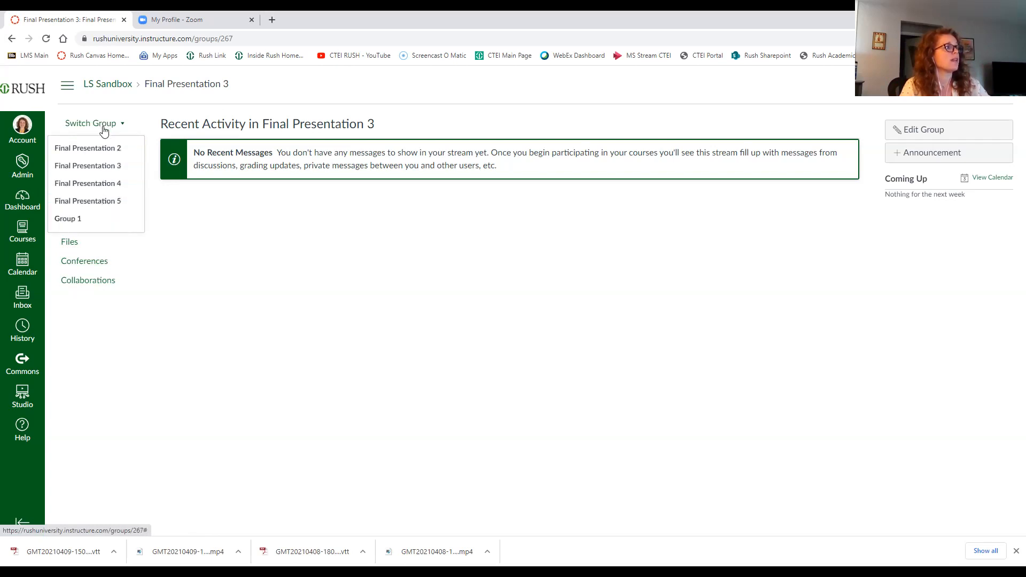
click(196, 272)
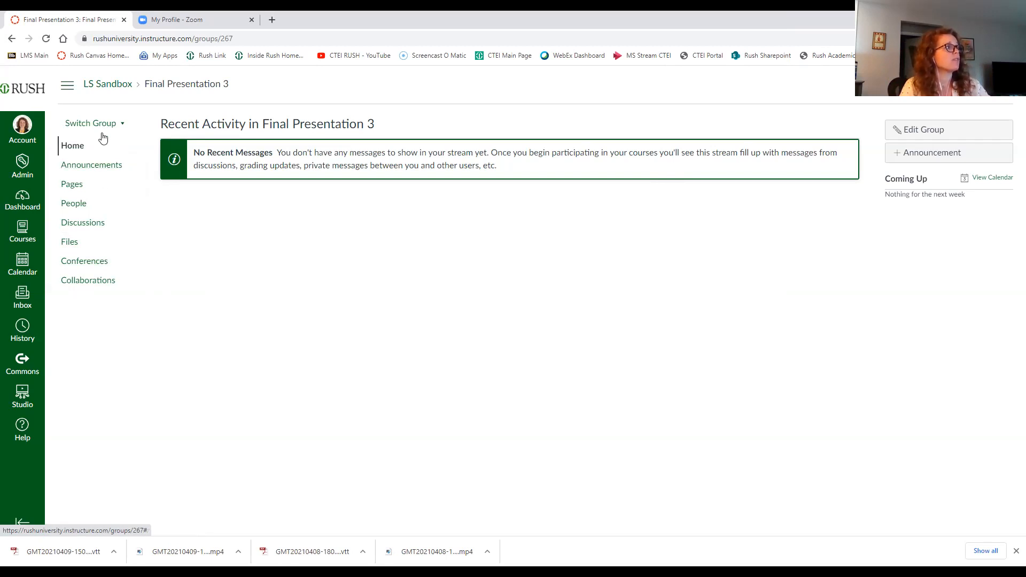
click(103, 88)
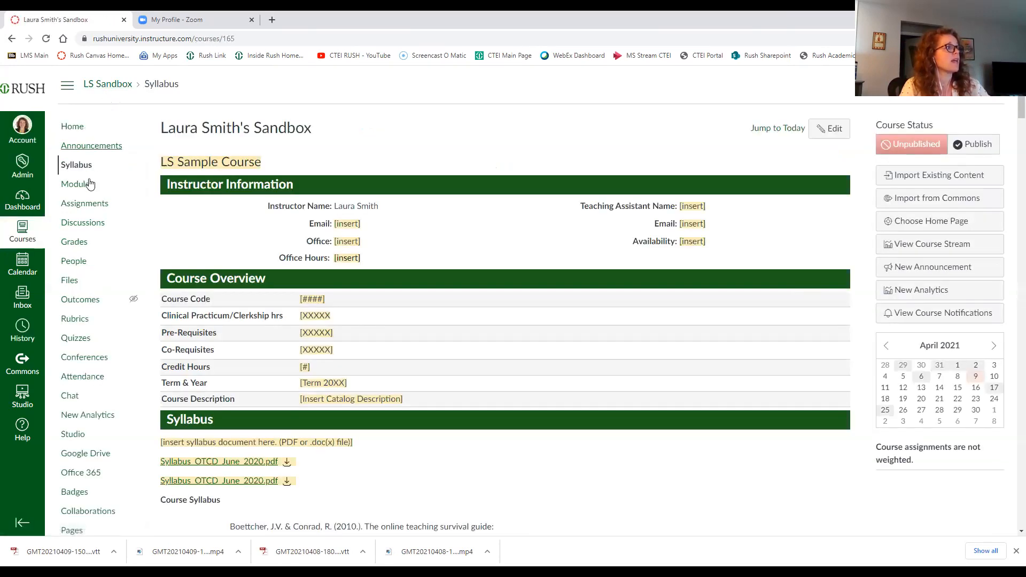
Add an assignment group named Final Presentation to the course's assignments and check it in the list
click(89, 224)
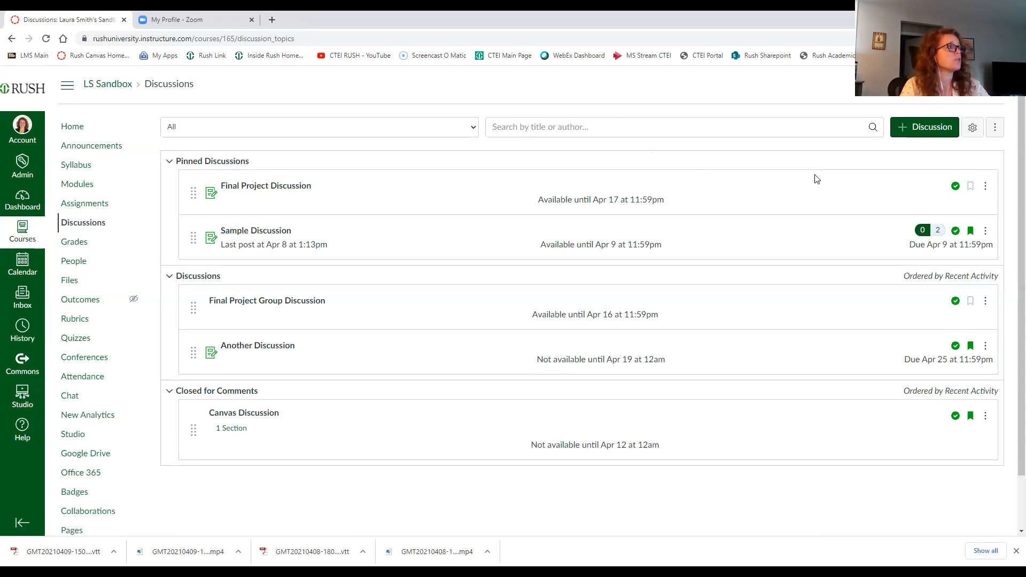
click(96, 208)
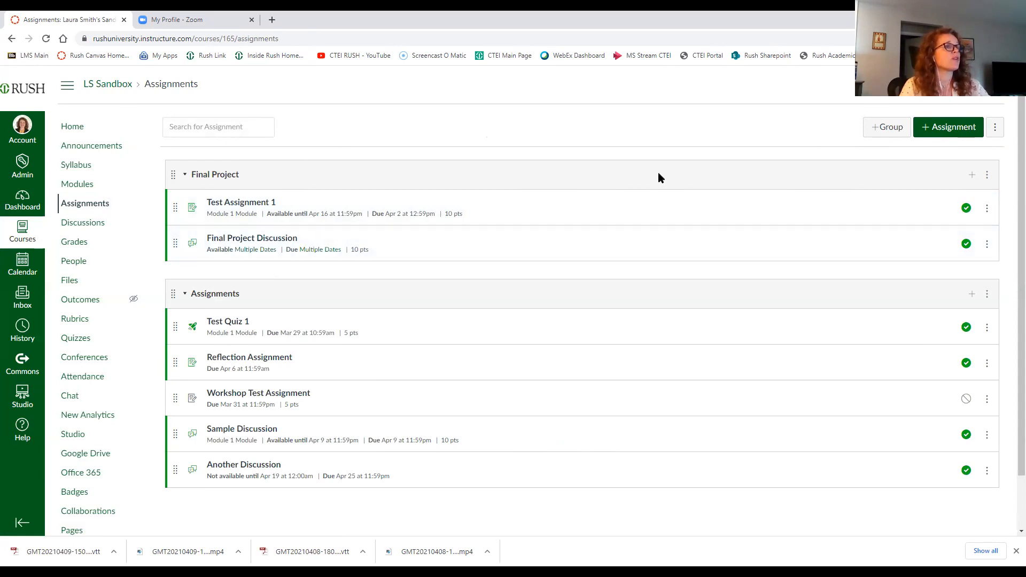
click(882, 131)
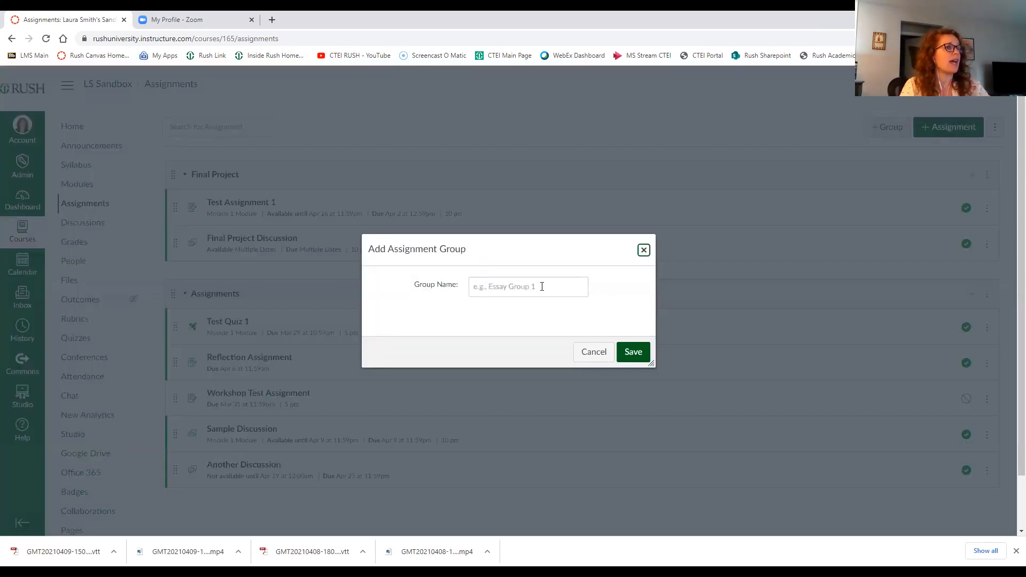
click(536, 284)
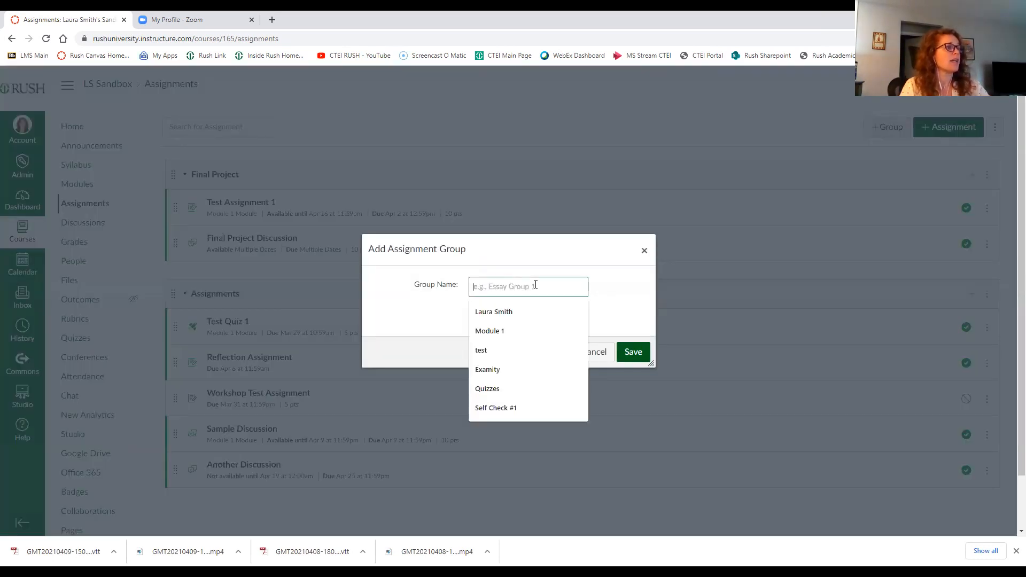
text(Final Presentation)
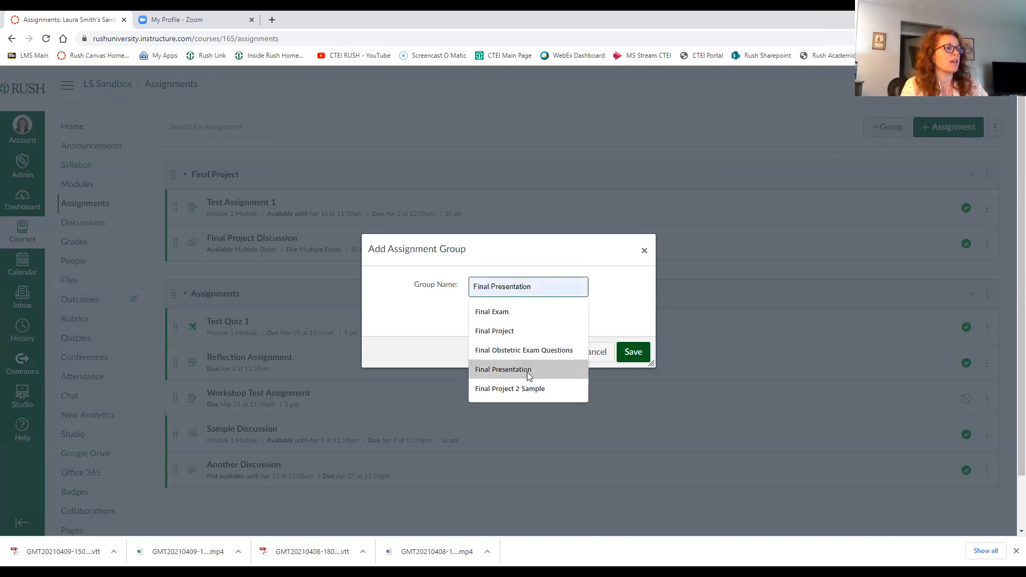
click(527, 371)
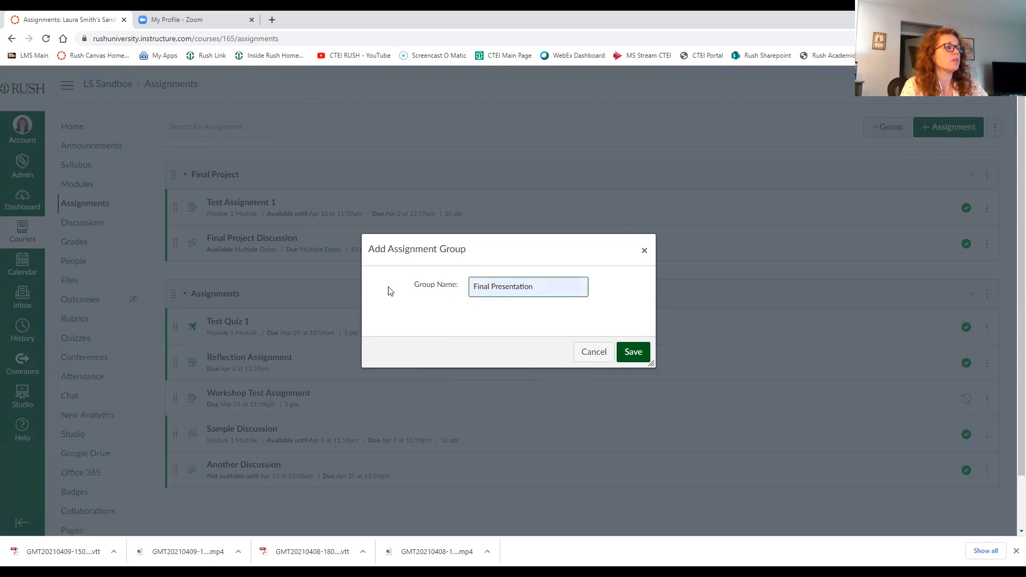
click(633, 354)
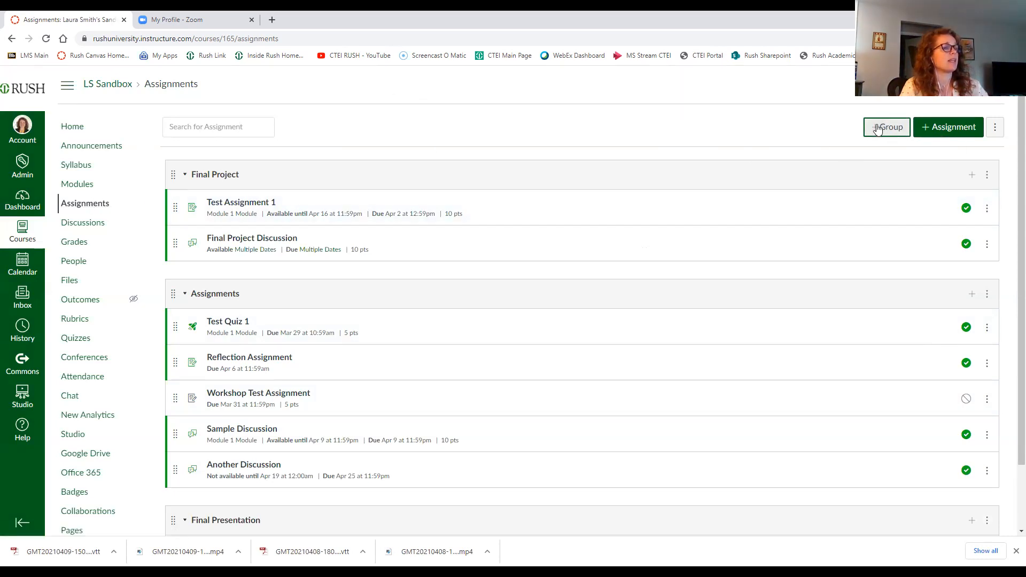
scroll(585, 260, down, 2)
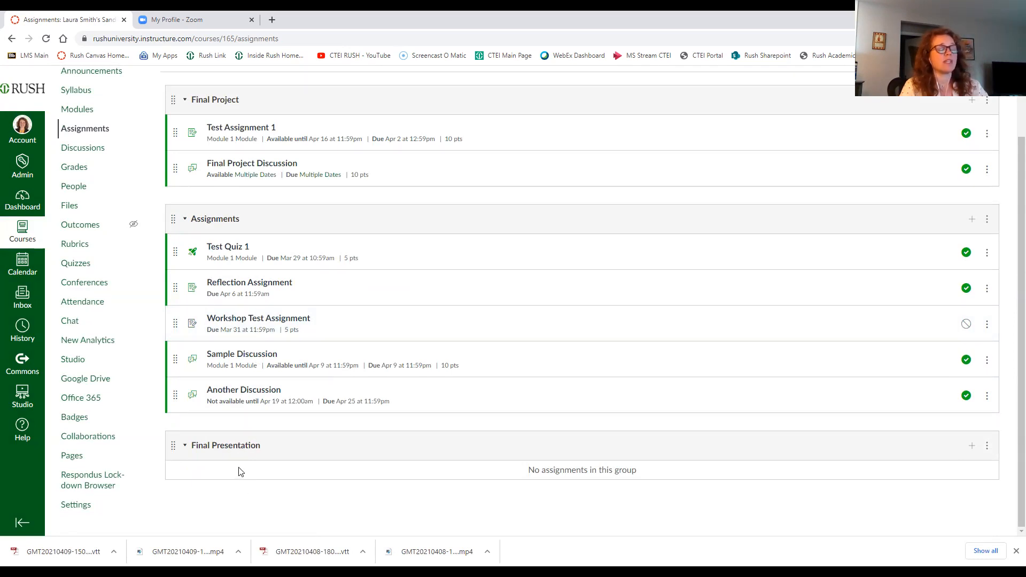
scroll(233, 470, up, 2)
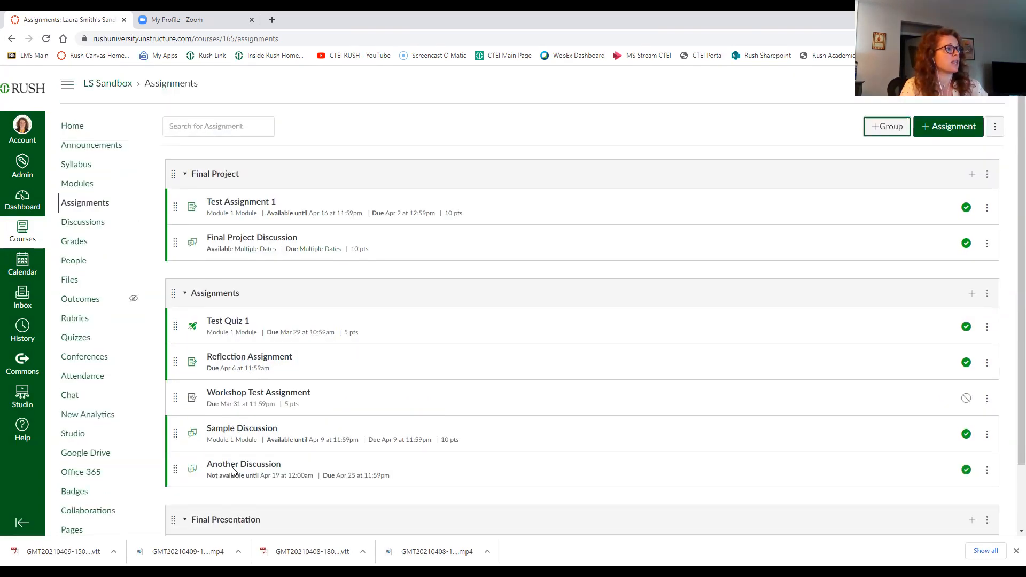
scroll(226, 496, down, 1)
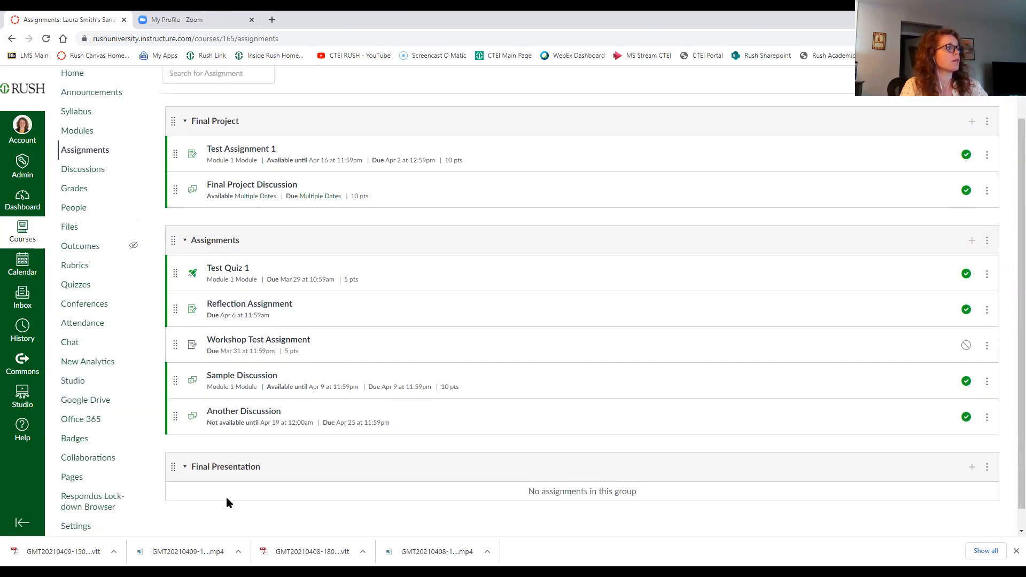
Start a new course discussion with the topic title Final Presentation Development
click(96, 172)
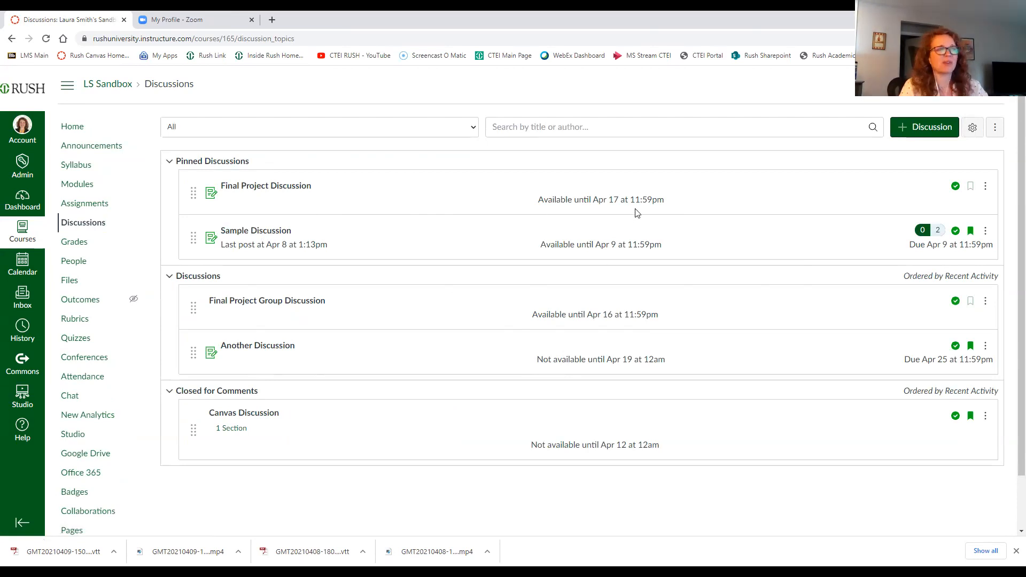
click(921, 128)
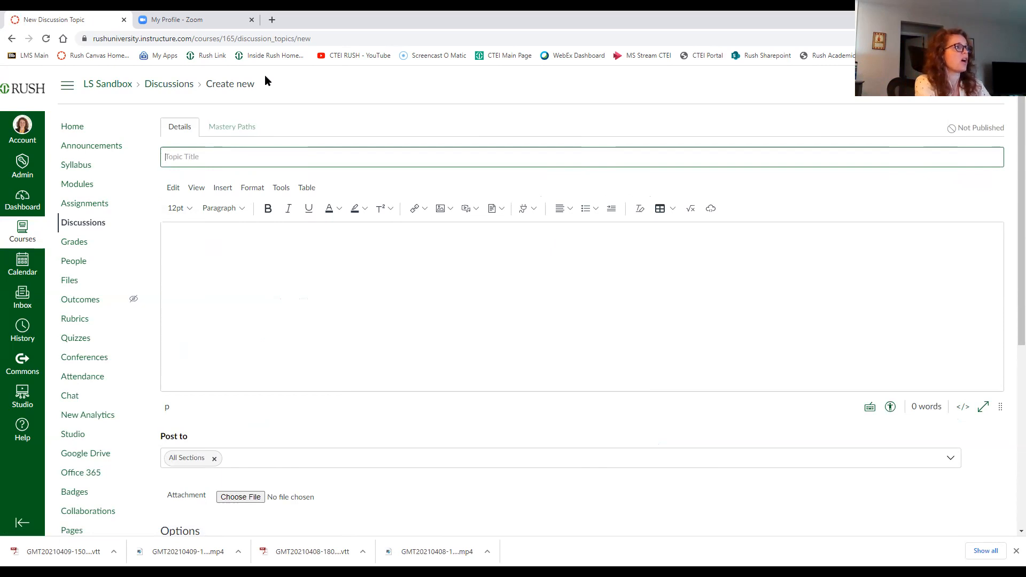
text(Final Presentation Development)
click(303, 264)
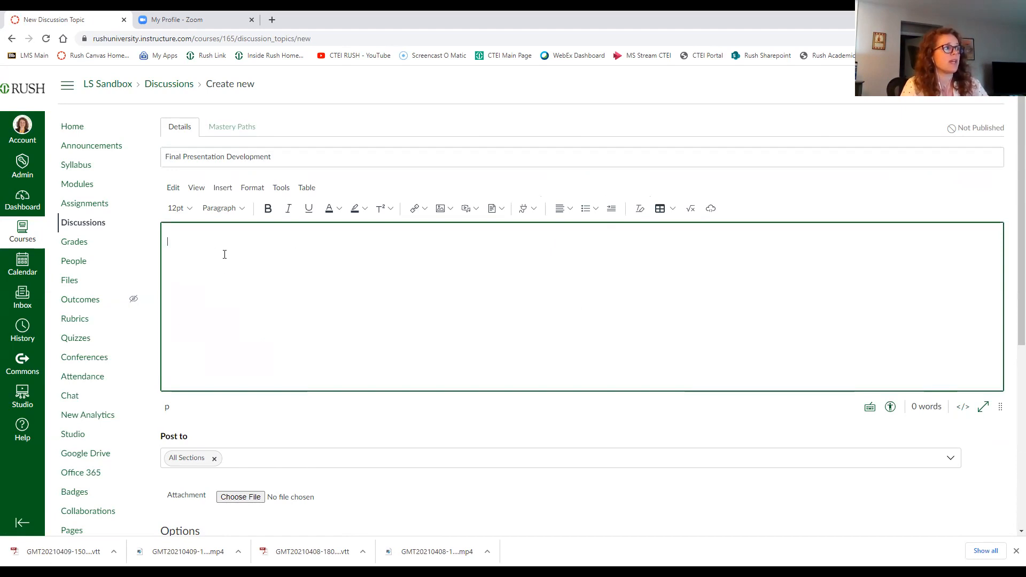
Enter "this is my discussion" as the body text of the discussion topic
text(this is)
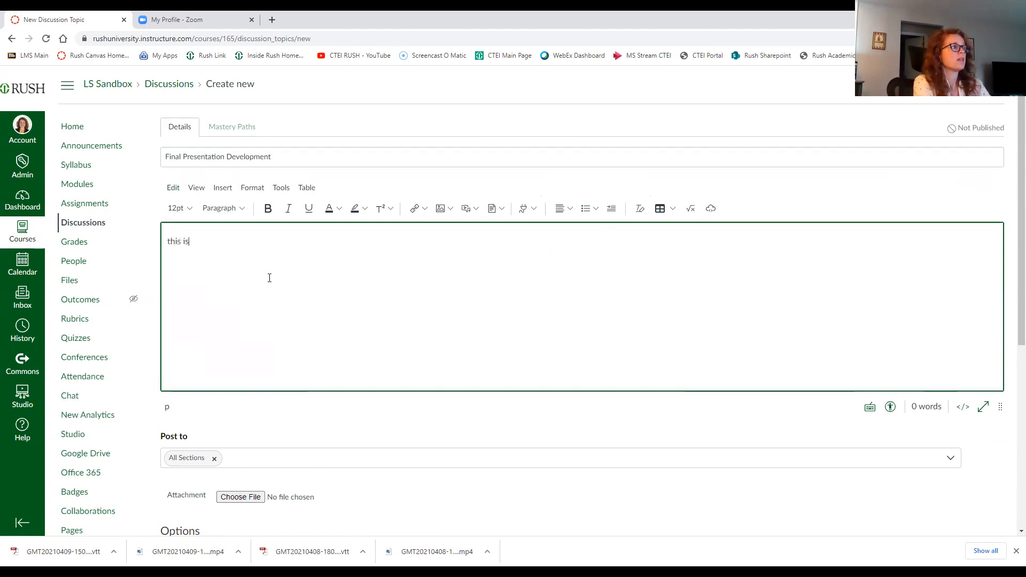
text( my discussion)
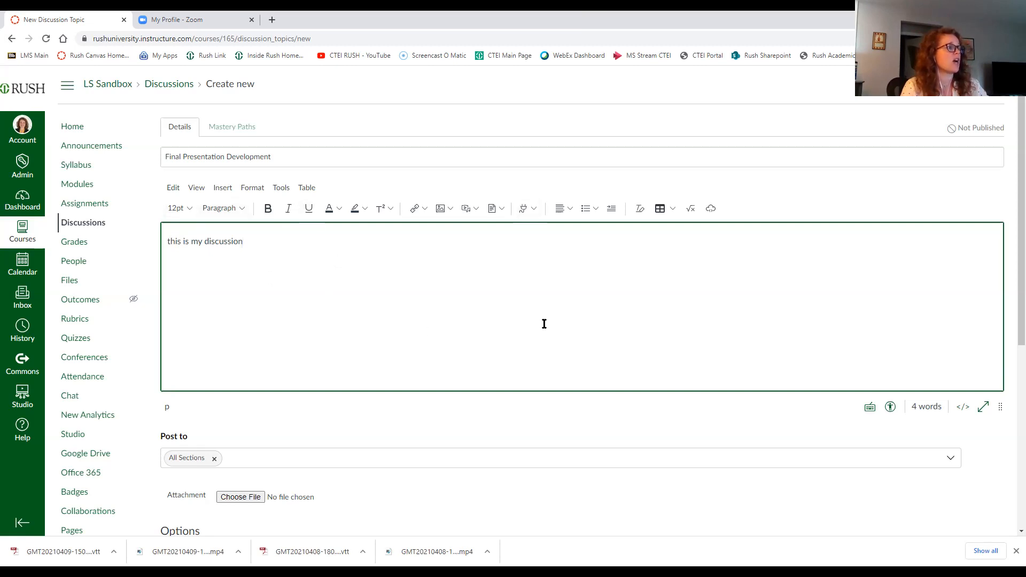
Allow threaded replies and make the discussion graded in its options
scroll(544, 323, down, 3)
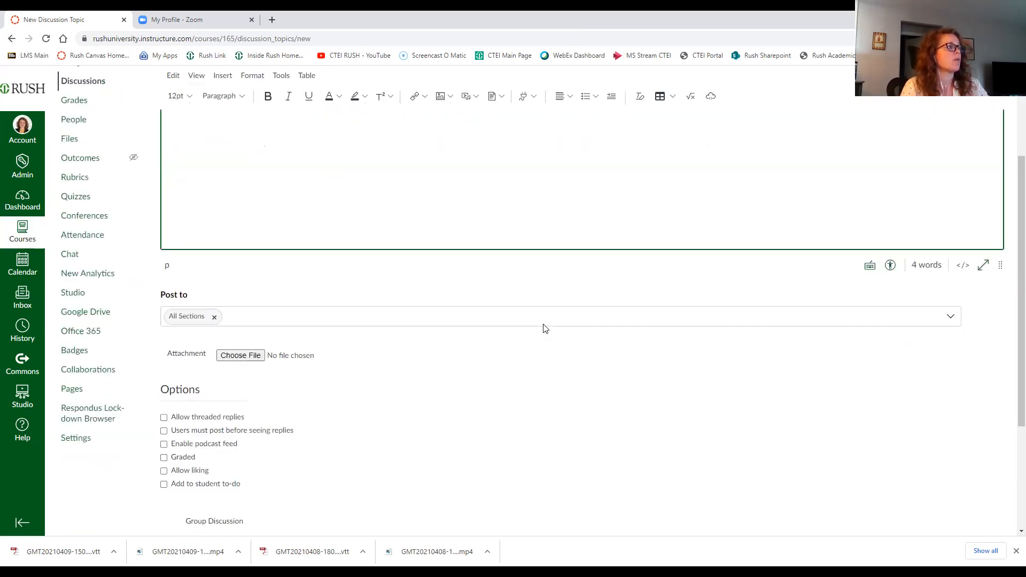
scroll(506, 321, down, 2)
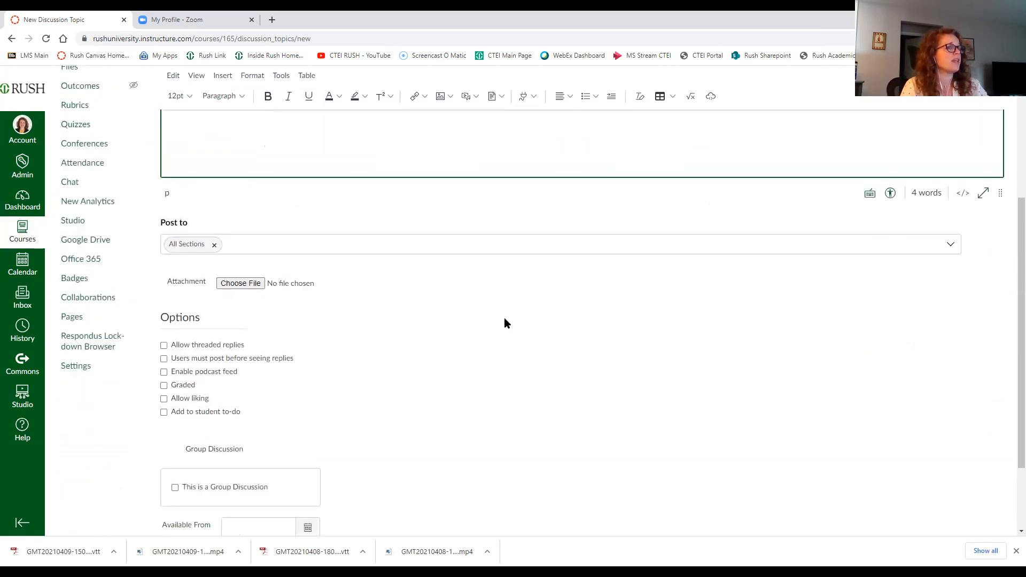
scroll(464, 346, down, 1)
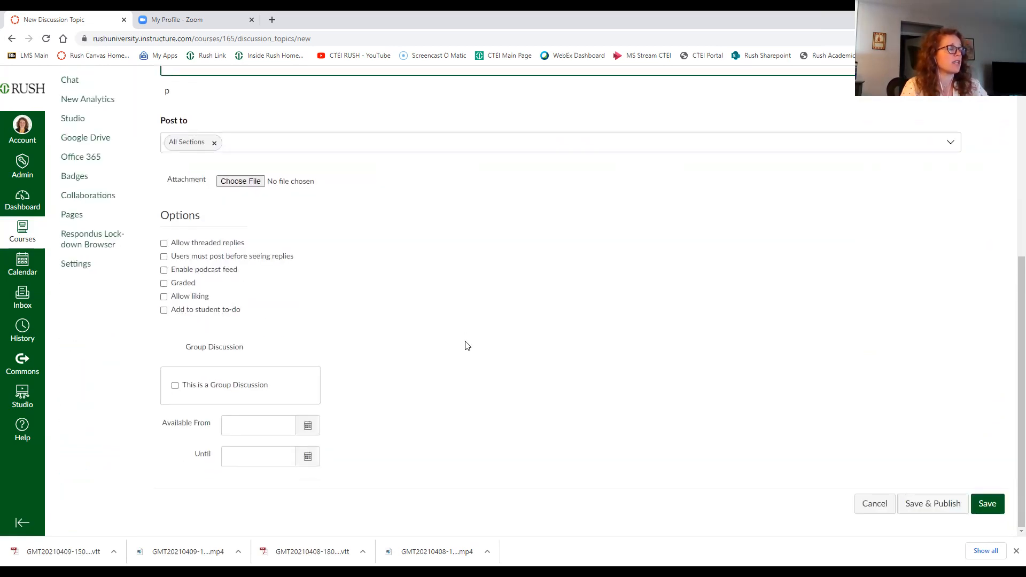
click(164, 244)
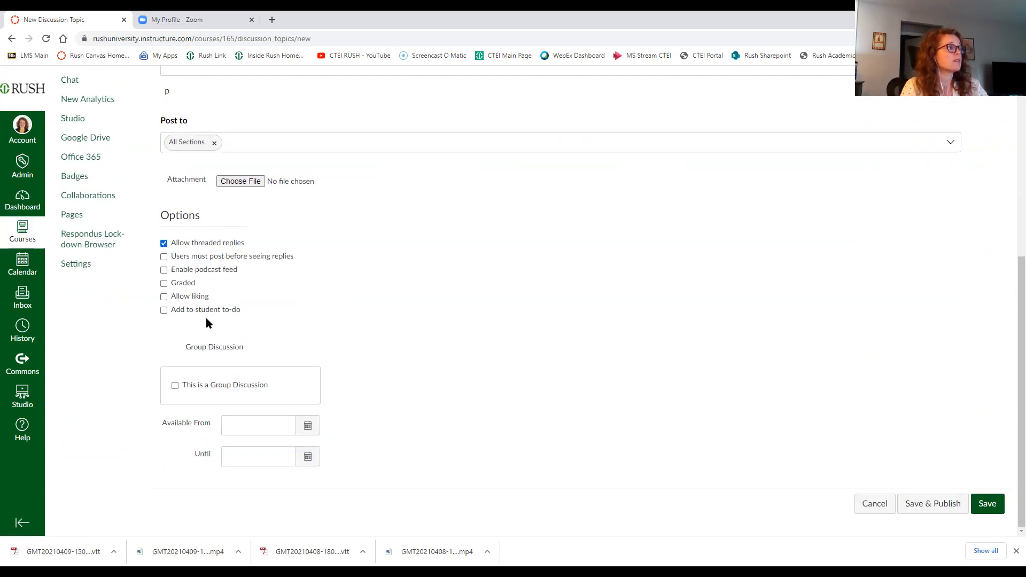
click(164, 284)
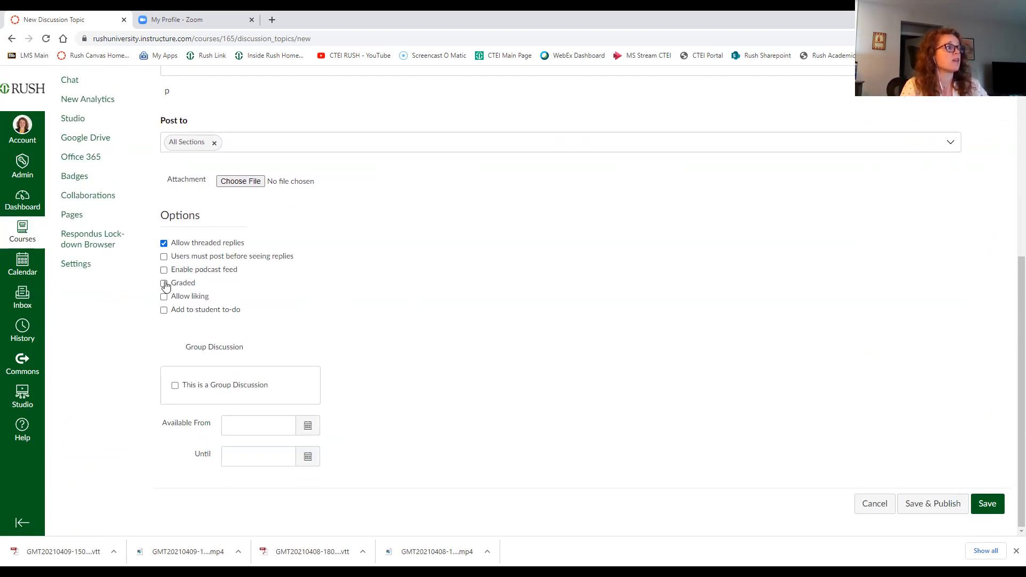
Mark the topic as a group discussion and assign it the Final Presentation group set
scroll(326, 291, up, 1)
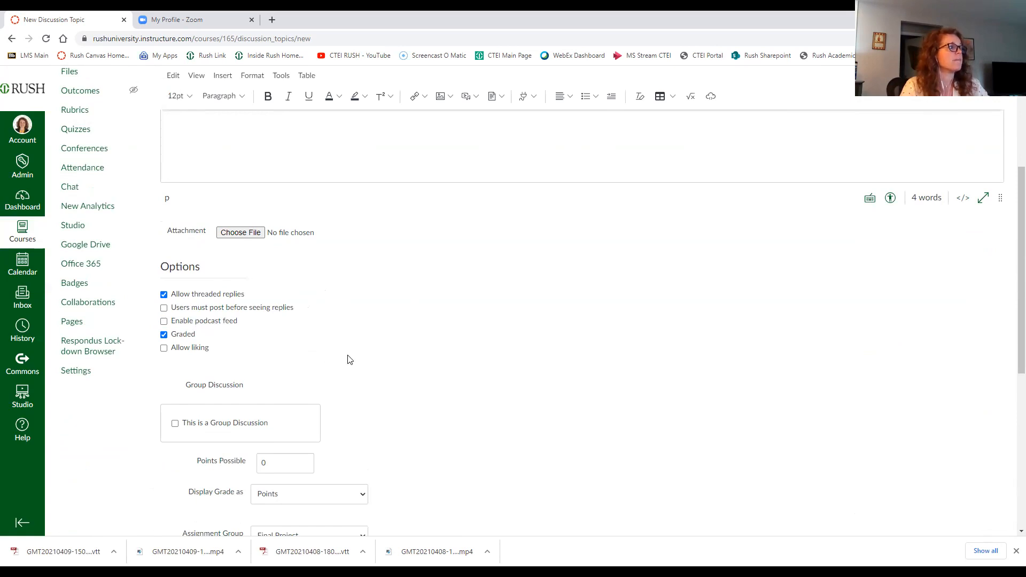
scroll(348, 359, down, 3)
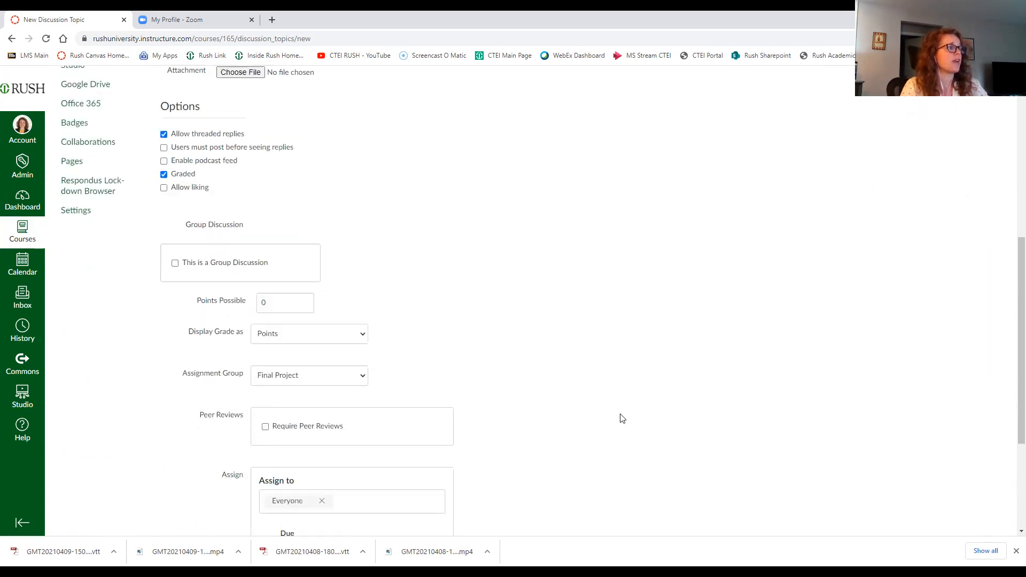
scroll(389, 351, up, 1)
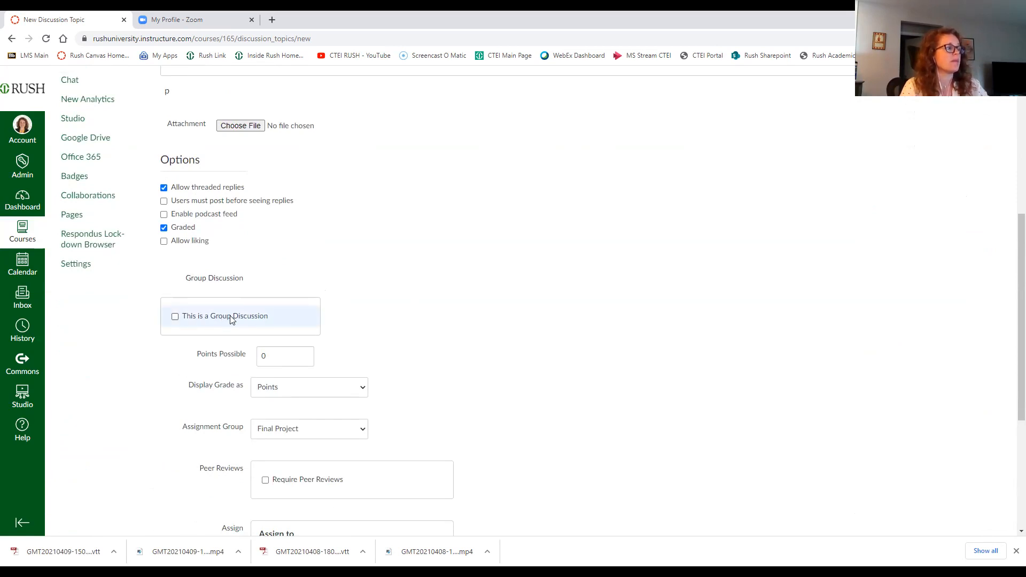
click(175, 318)
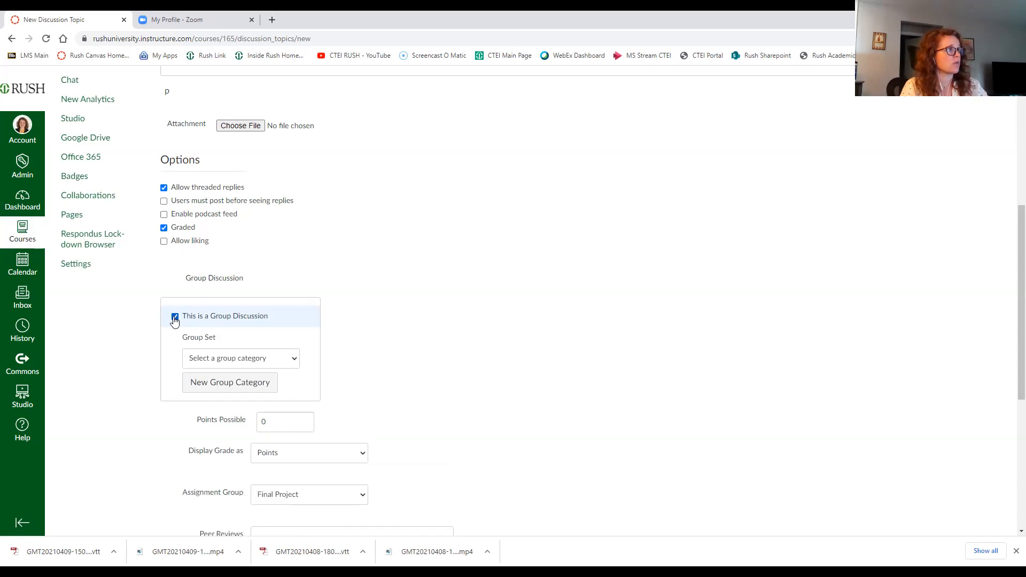
click(216, 362)
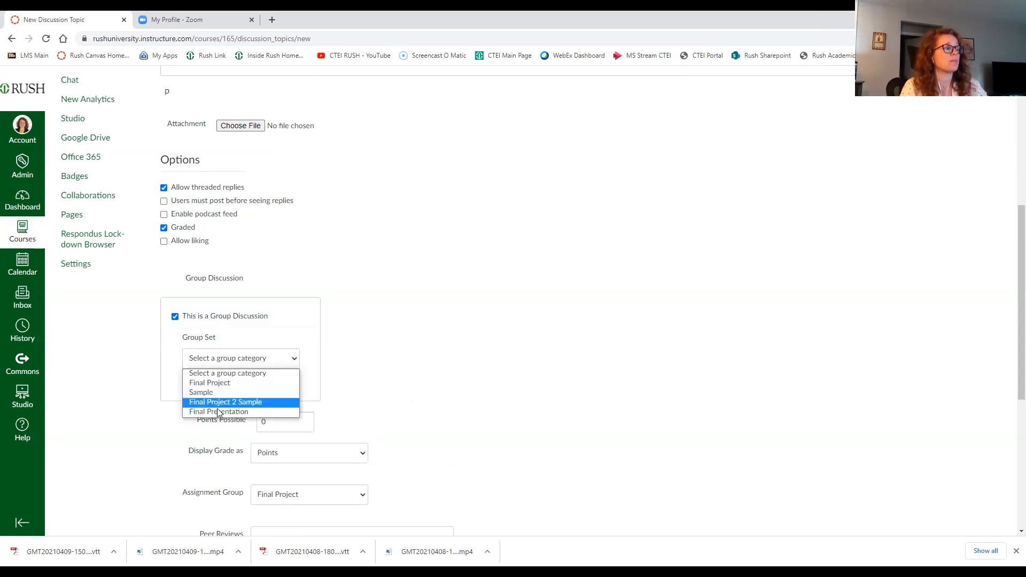
click(219, 364)
click(224, 362)
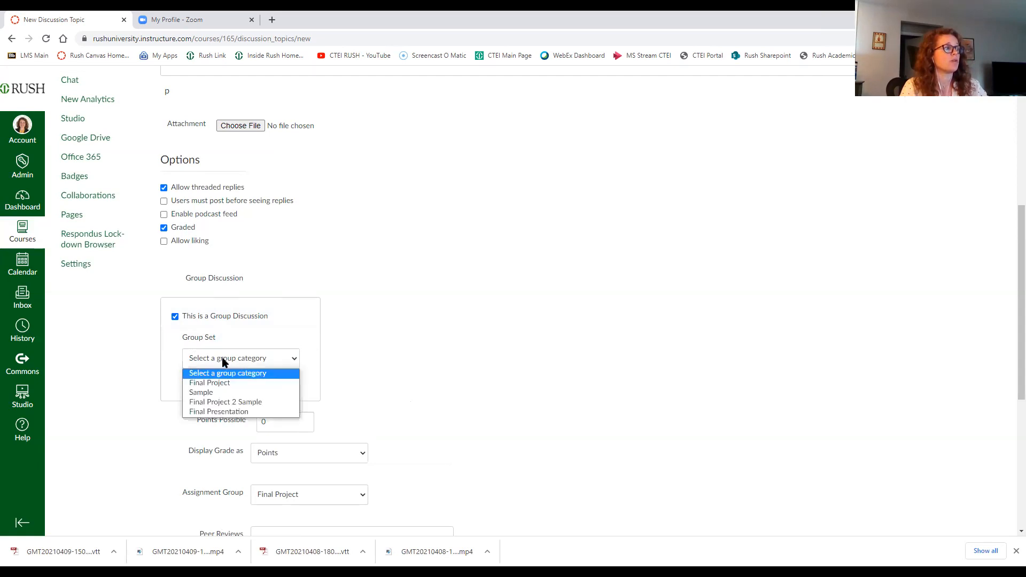
click(327, 373)
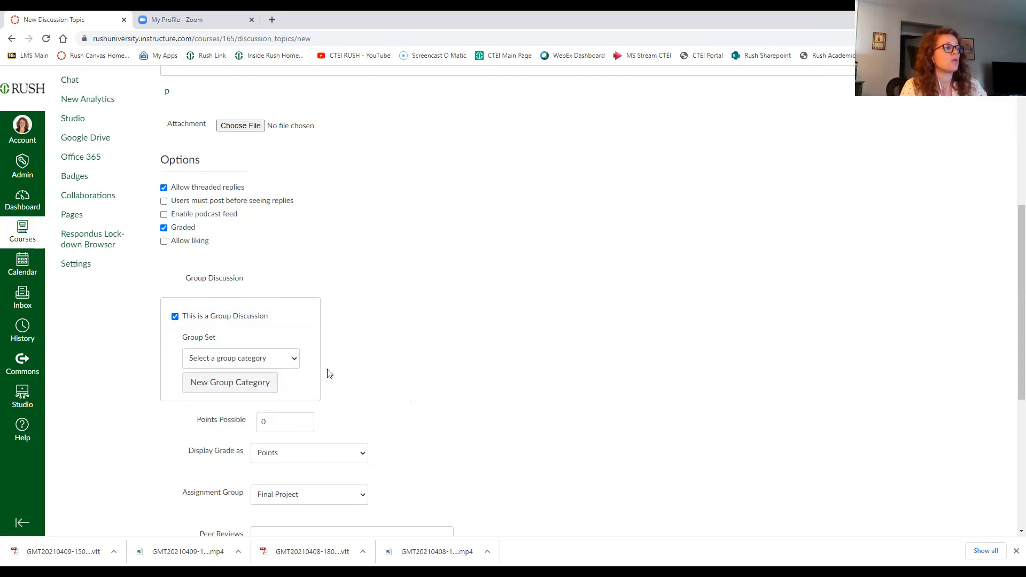
click(226, 361)
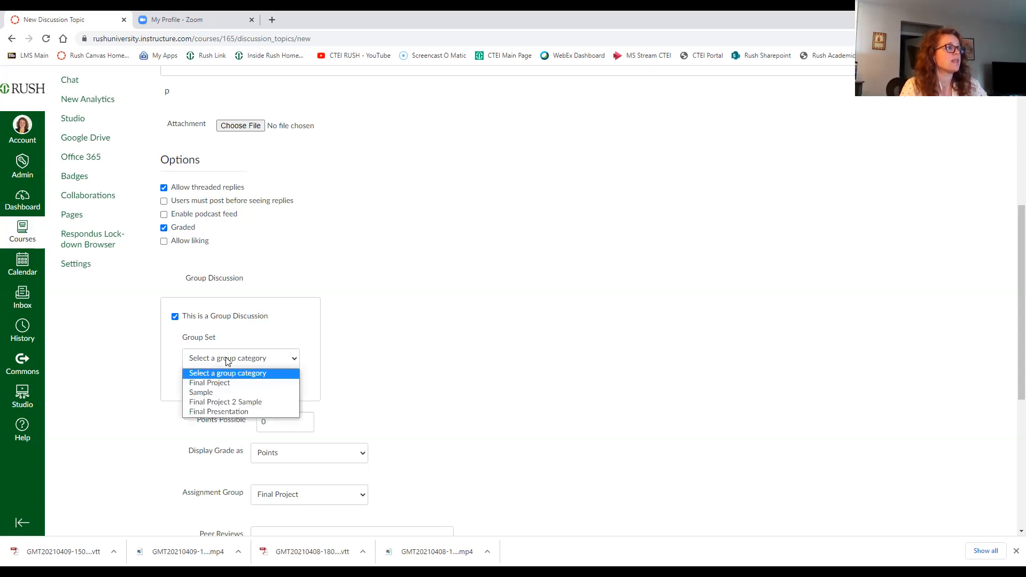
click(224, 412)
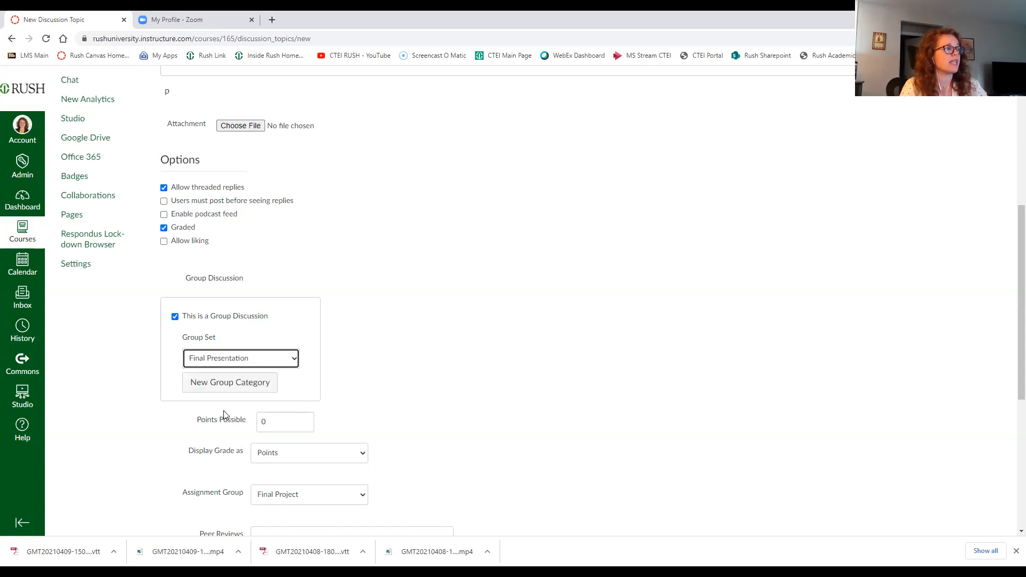
Set the discussion's points possible to 10 and its assignment group to Final Presentation
scroll(570, 489, down, 2)
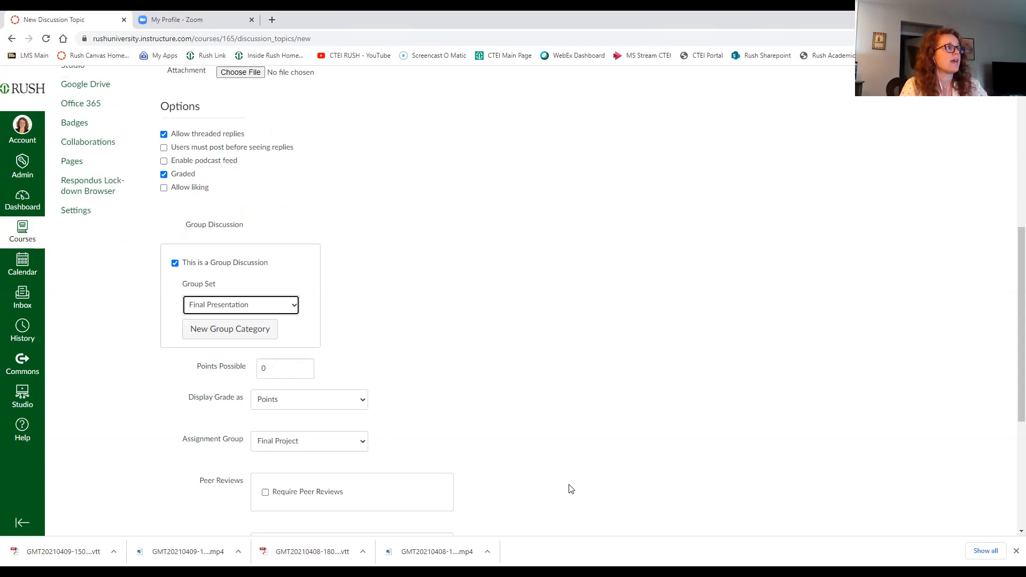
drag(264, 316, 253, 316)
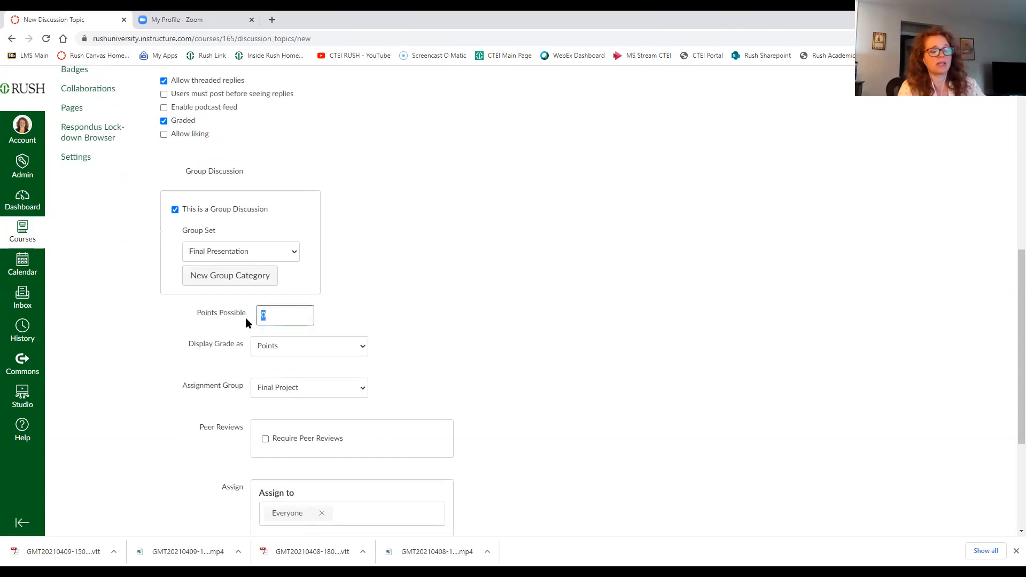
text(10)
click(458, 341)
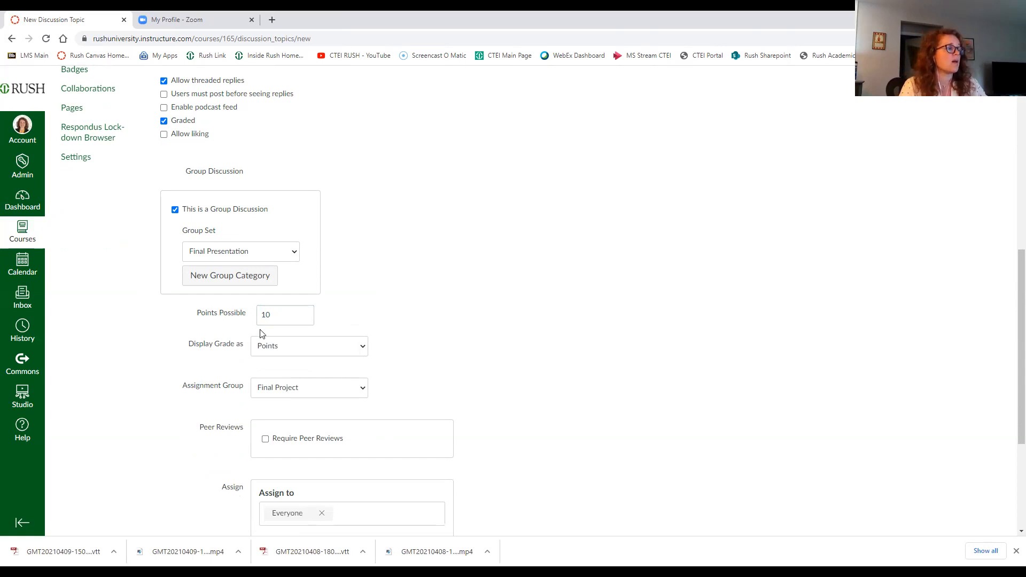
scroll(258, 332, down, 1)
scroll(575, 413, down, 3)
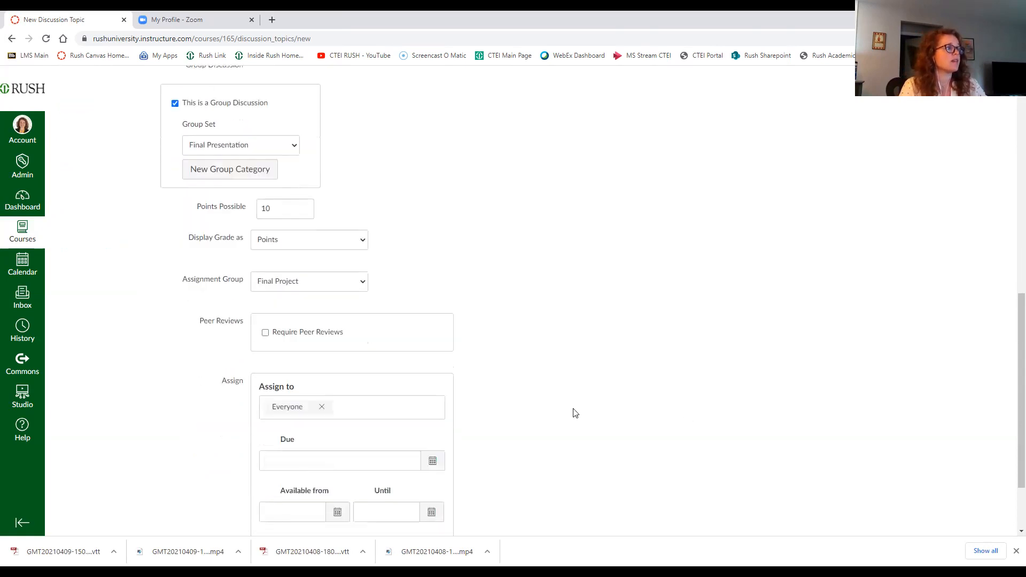
scroll(570, 404, up, 1)
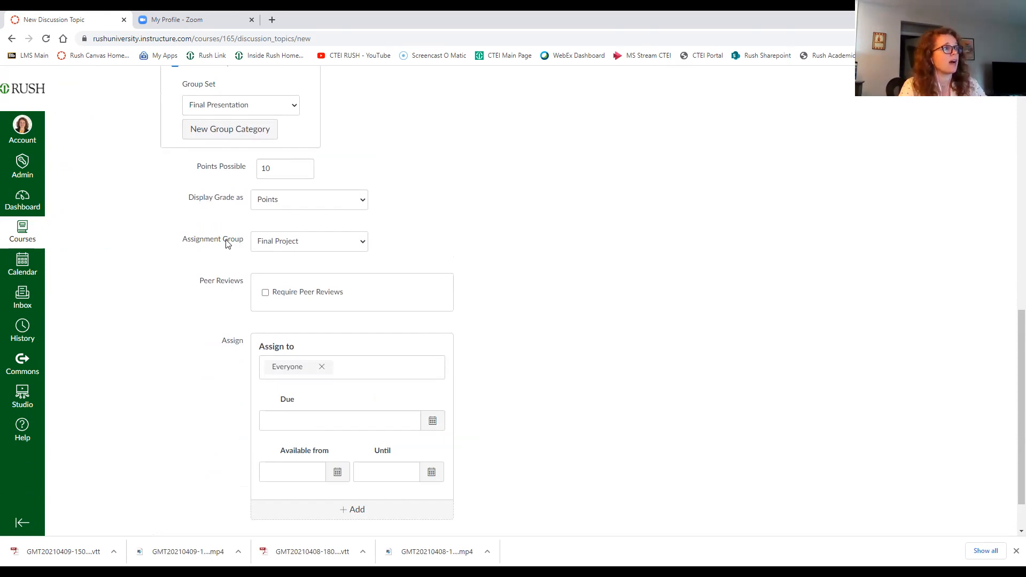
click(270, 241)
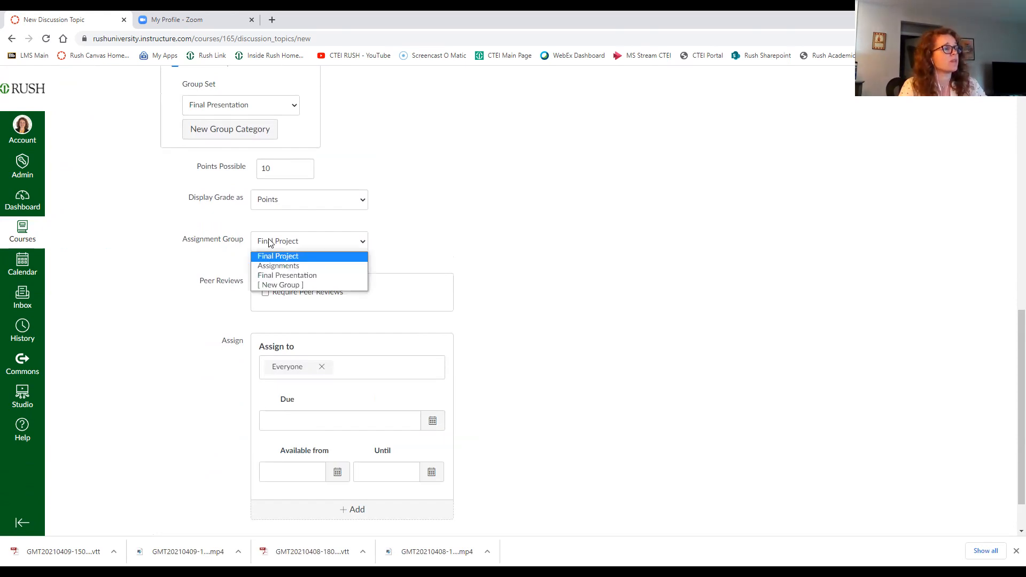
click(282, 276)
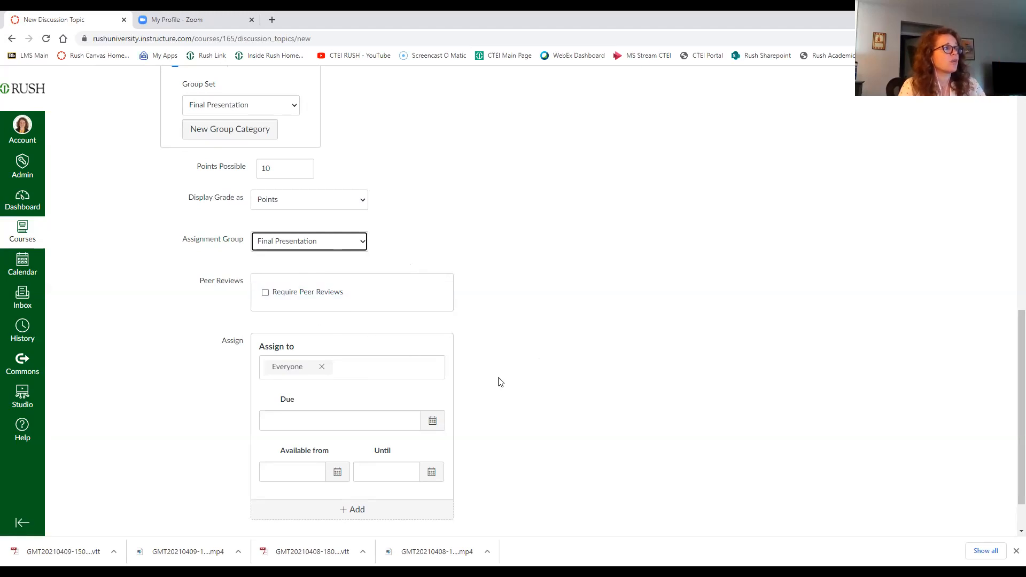
Replace Everyone in the discussion's assignees with Group 1 and the groups Final Presentation 2, 3, 4 and 5
scroll(522, 382, down, 1)
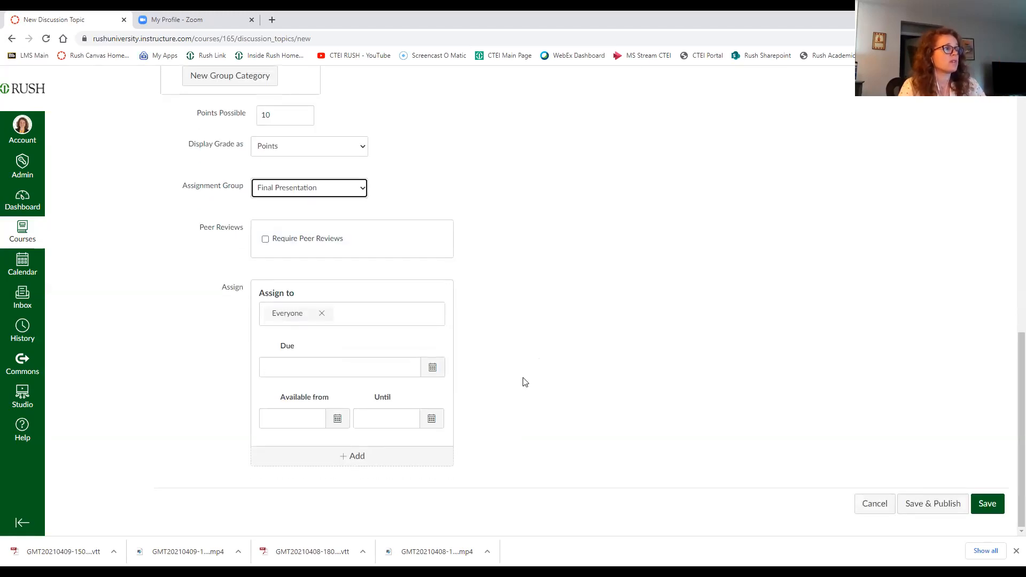
click(320, 315)
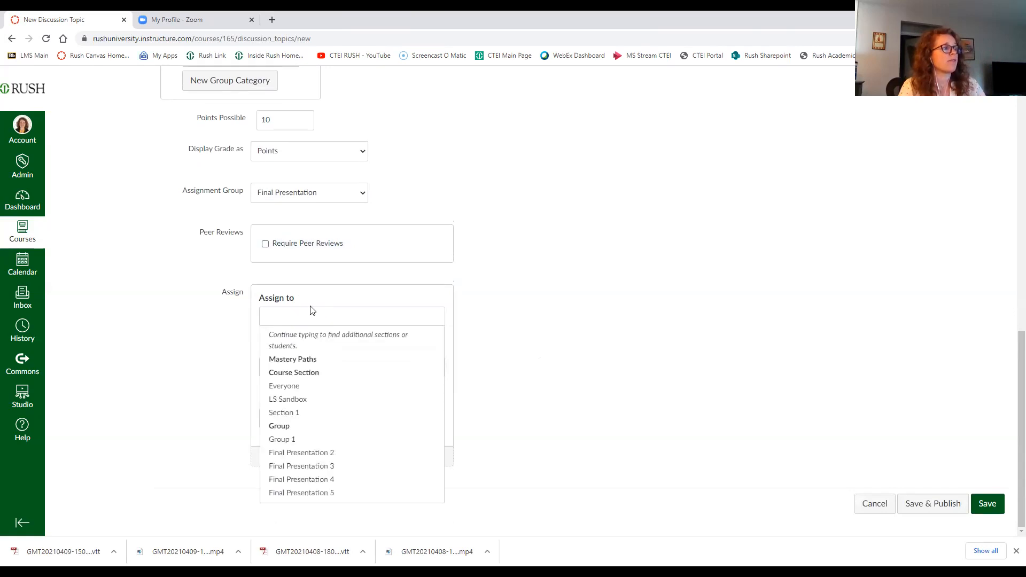
click(305, 441)
click(332, 322)
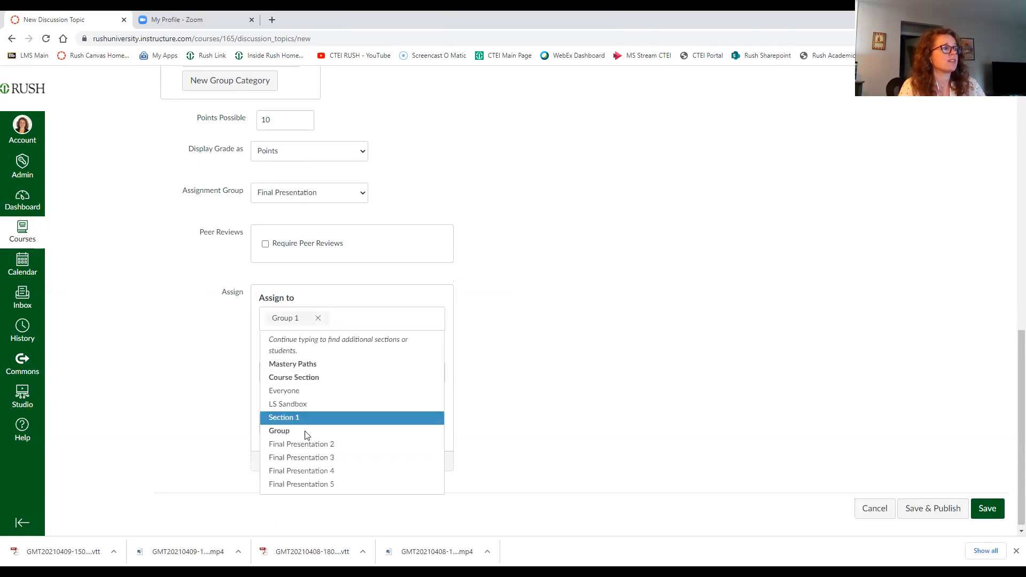
click(310, 443)
click(284, 331)
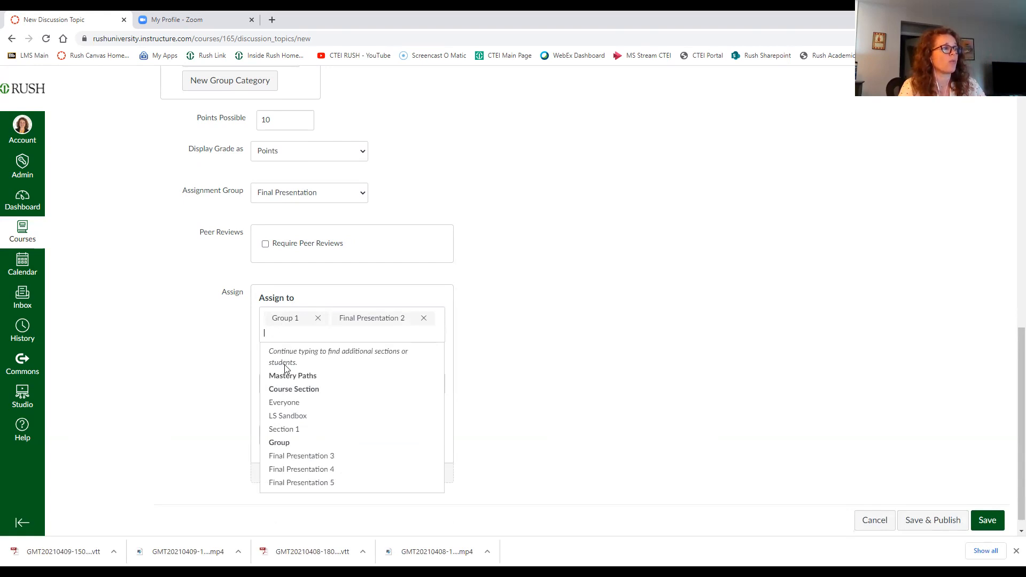
click(297, 457)
click(289, 349)
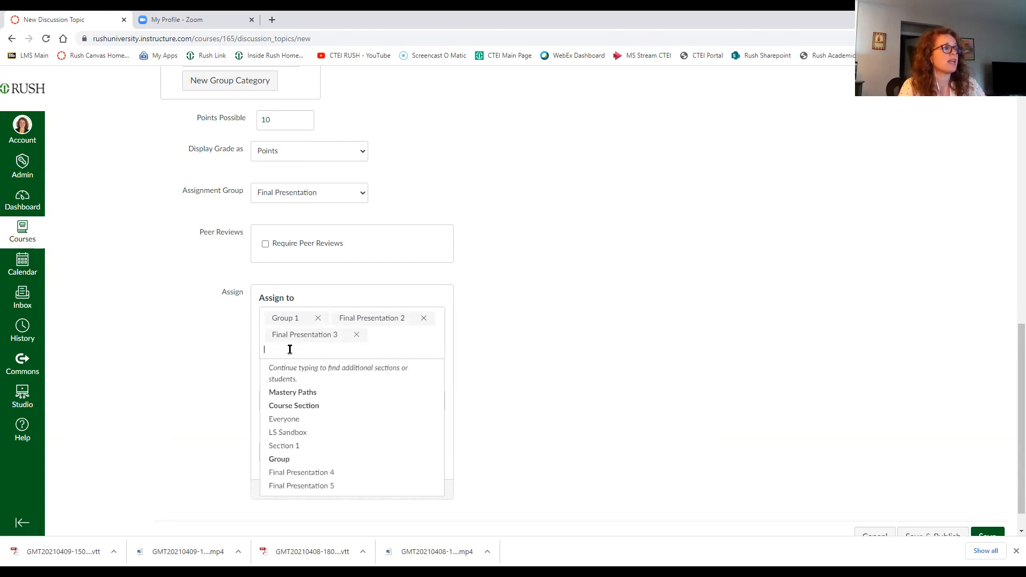
click(295, 473)
click(281, 362)
click(304, 490)
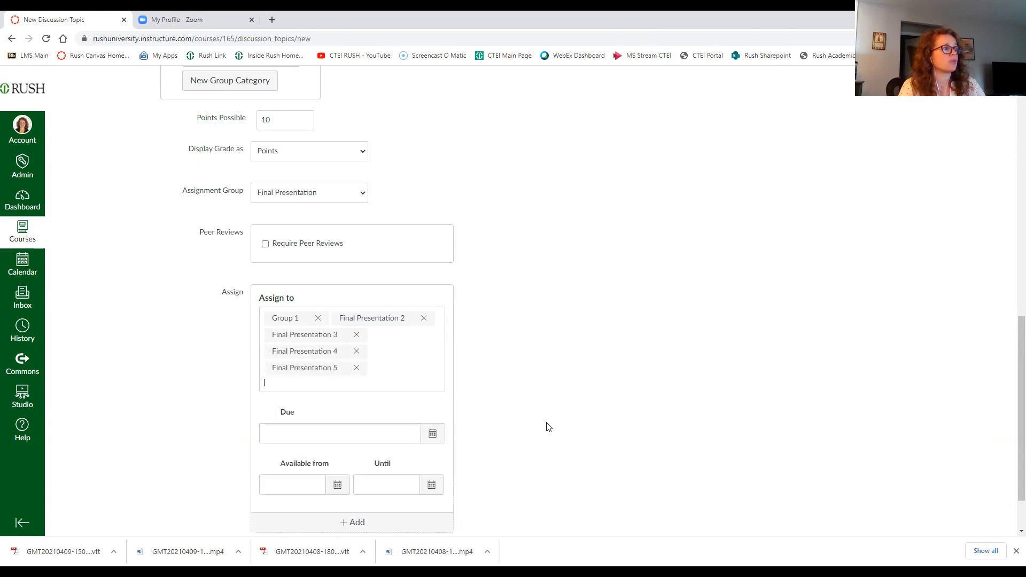
scroll(388, 385, down, 1)
click(575, 382)
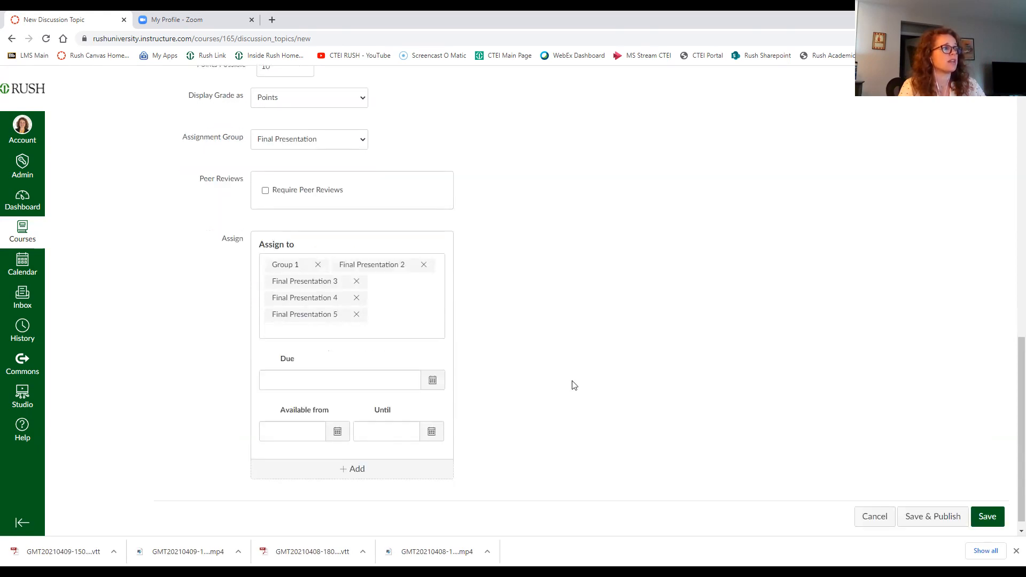
Set the discussion's due date to Apr 16 11:59pm and its available-from date to Apr 9 12am
click(433, 380)
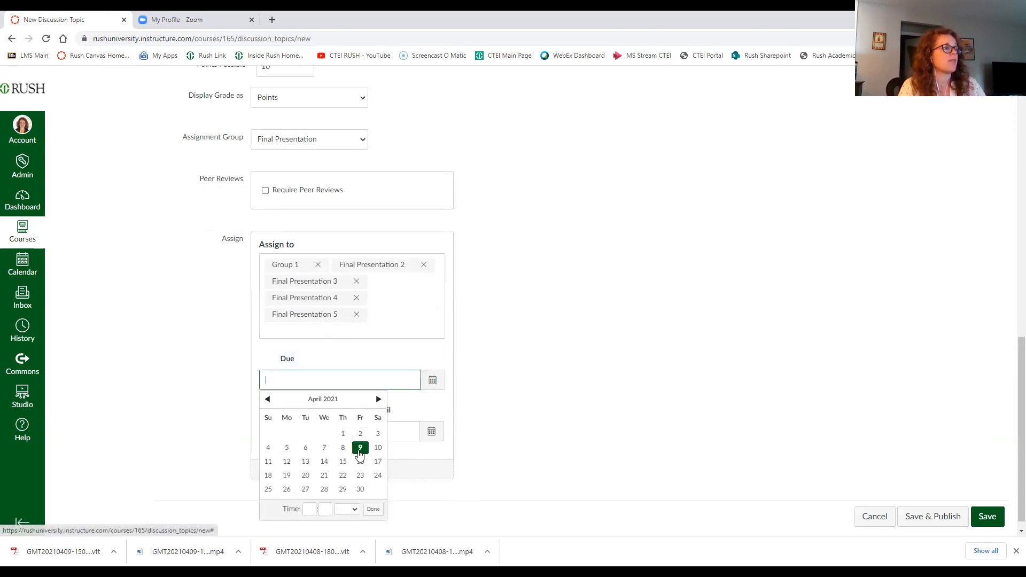
click(362, 448)
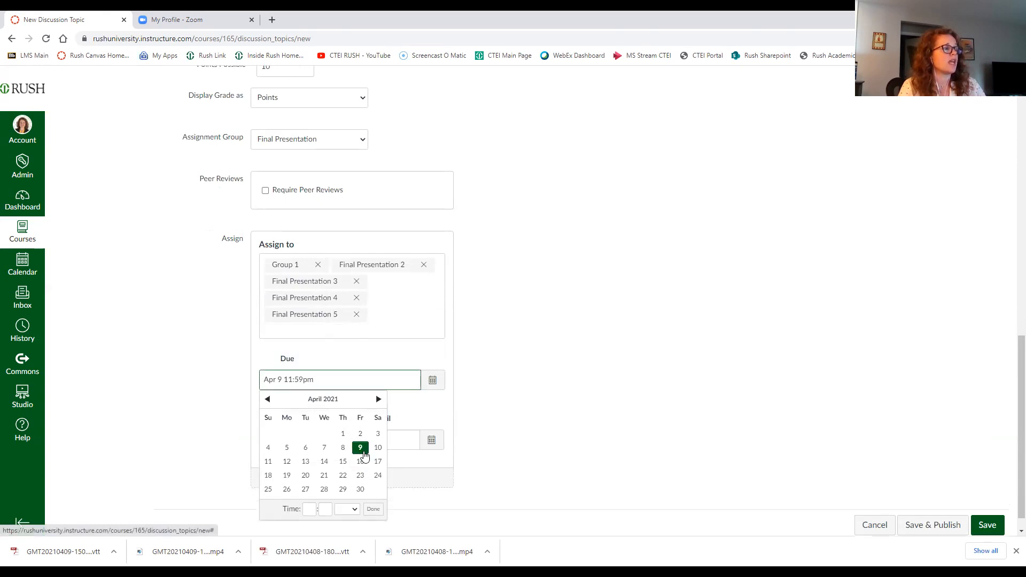
click(361, 461)
click(499, 454)
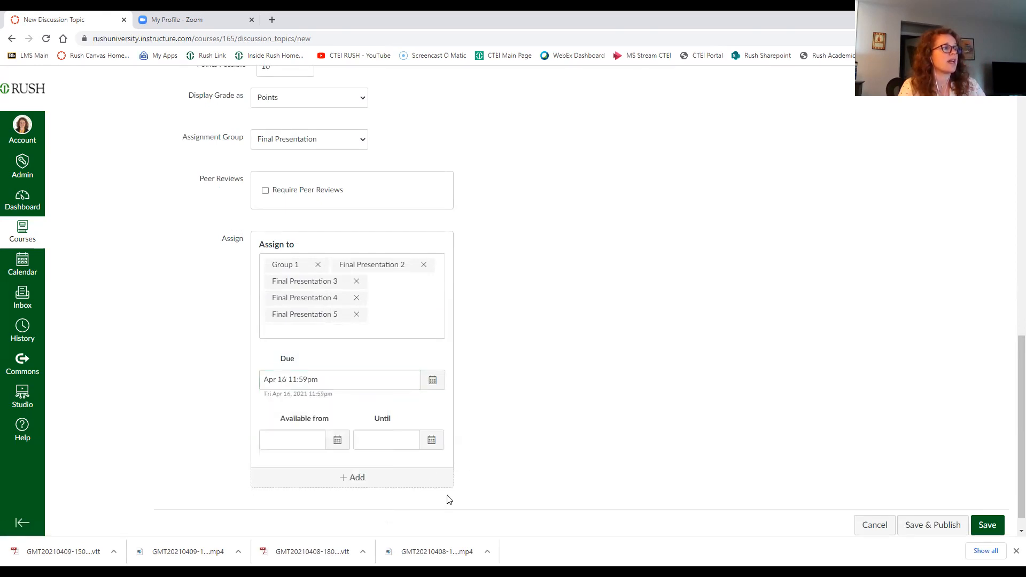
click(337, 439)
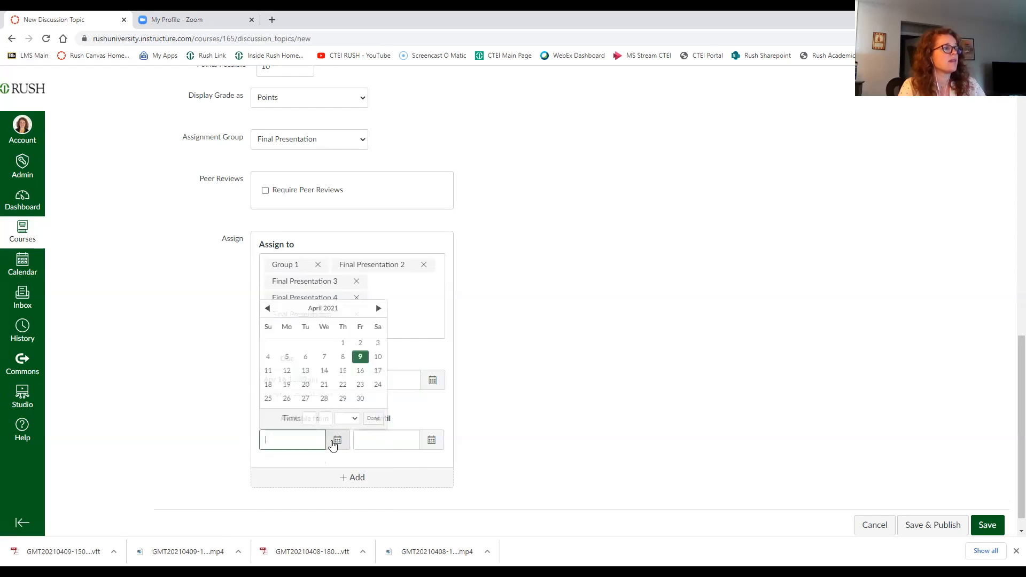
click(361, 358)
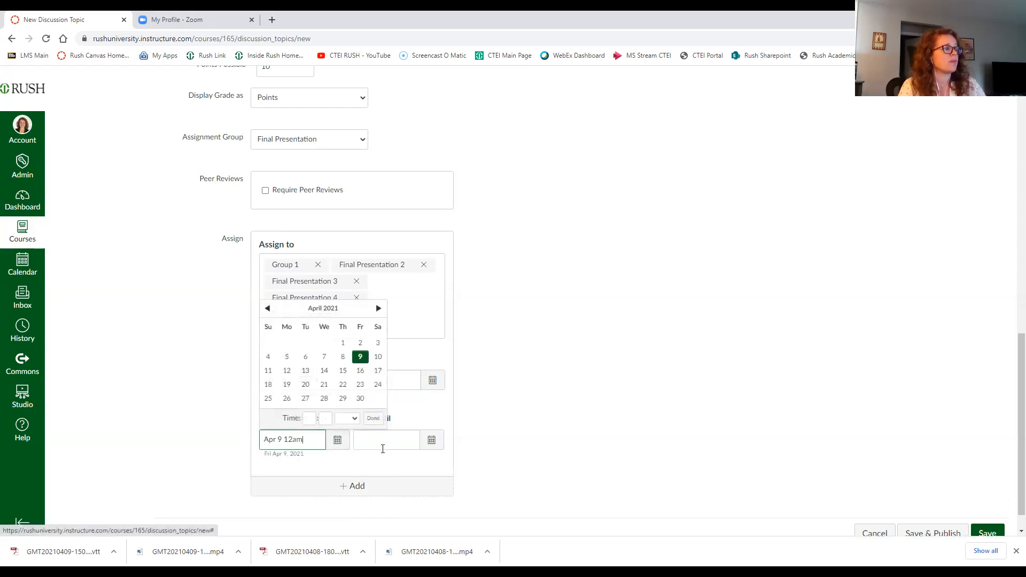
Set the discussion's Until date to Apr 16 11:59pm
click(431, 440)
click(454, 370)
click(567, 447)
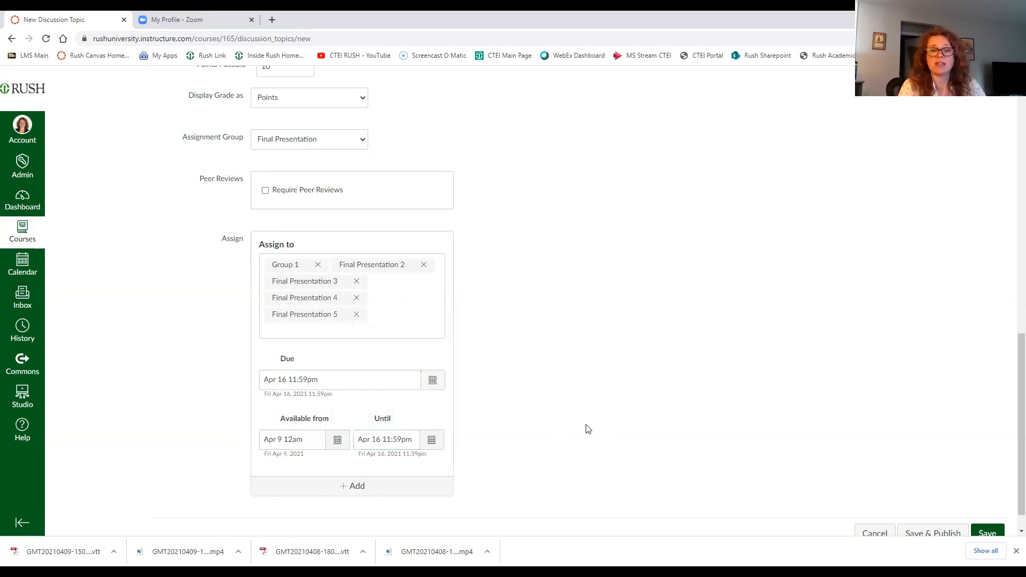
Review the new discussion's content, options, group set, points, assignment group, assignees and dates before saving
scroll(590, 432, down, 1)
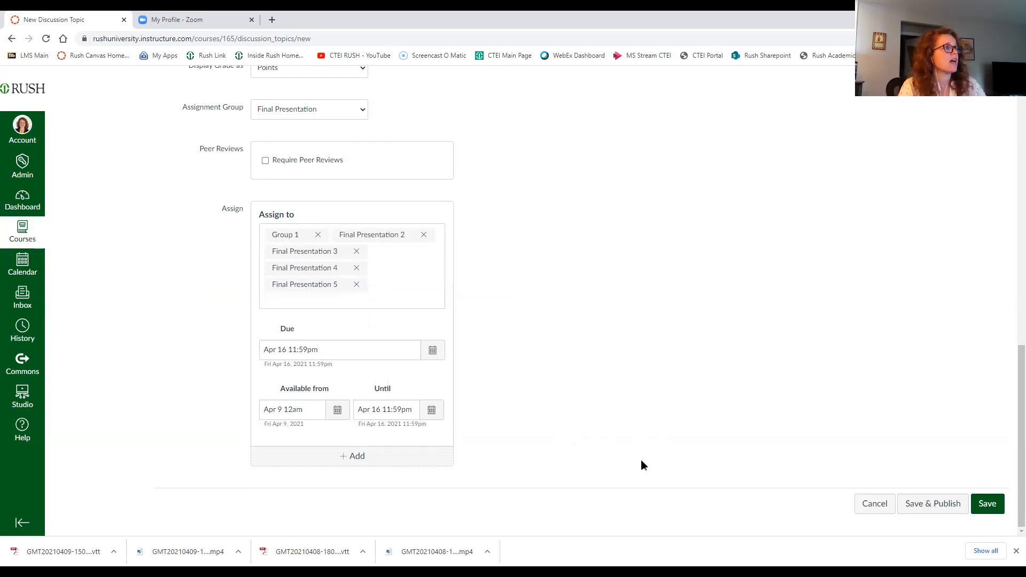
scroll(644, 465, up, 1)
scroll(643, 465, up, 8)
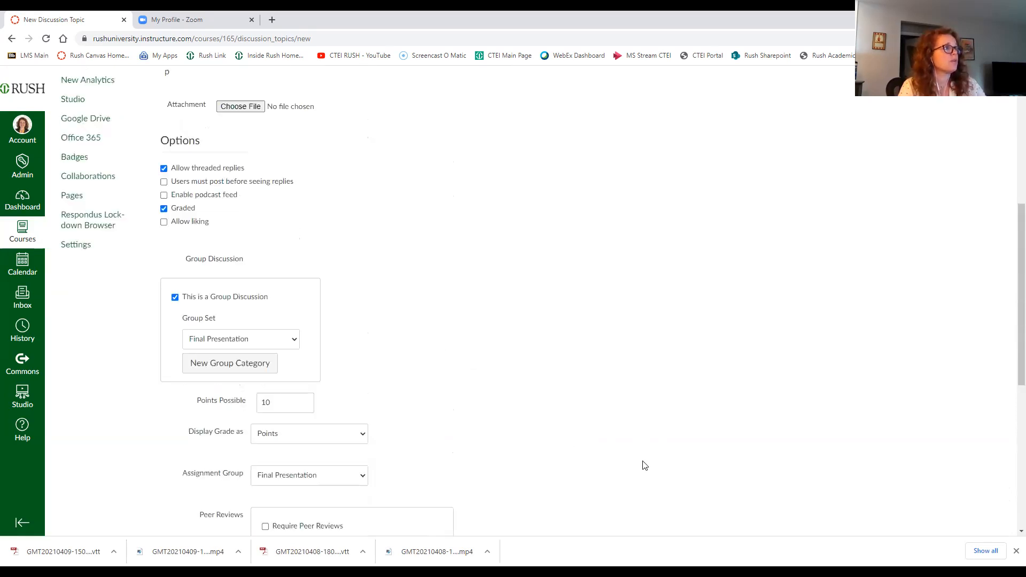
scroll(645, 465, up, 3)
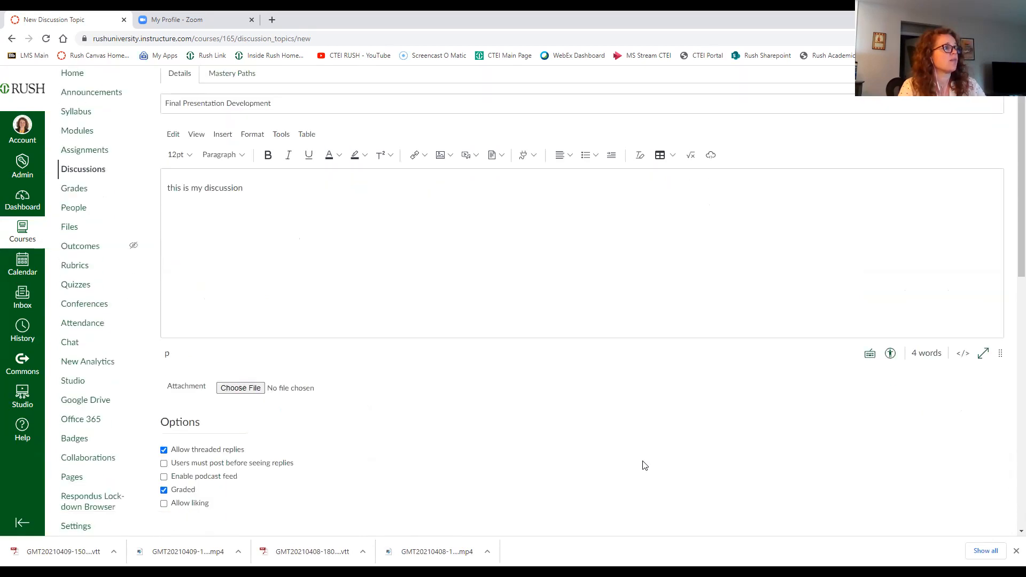
scroll(644, 465, down, 1)
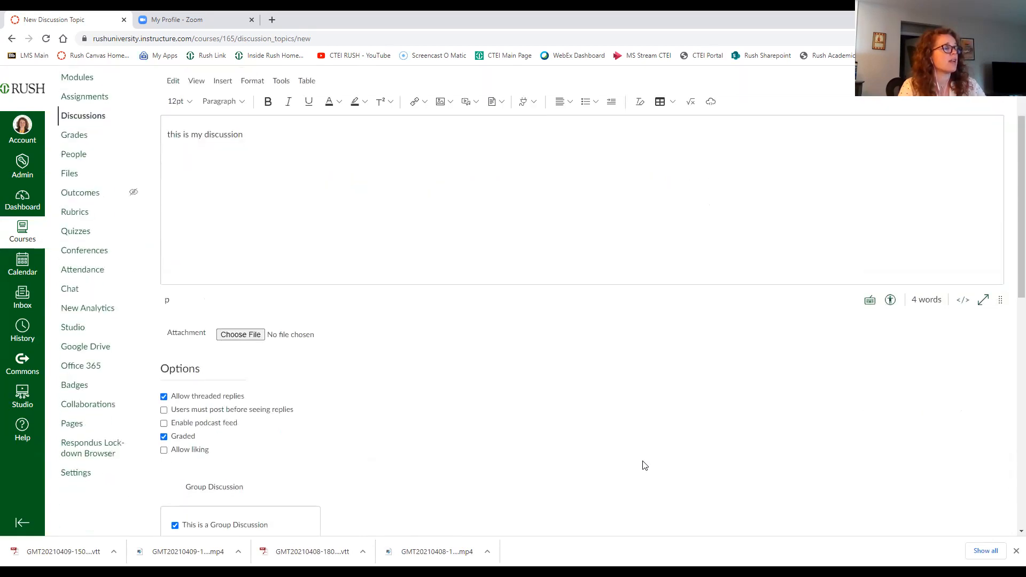
scroll(644, 465, down, 3)
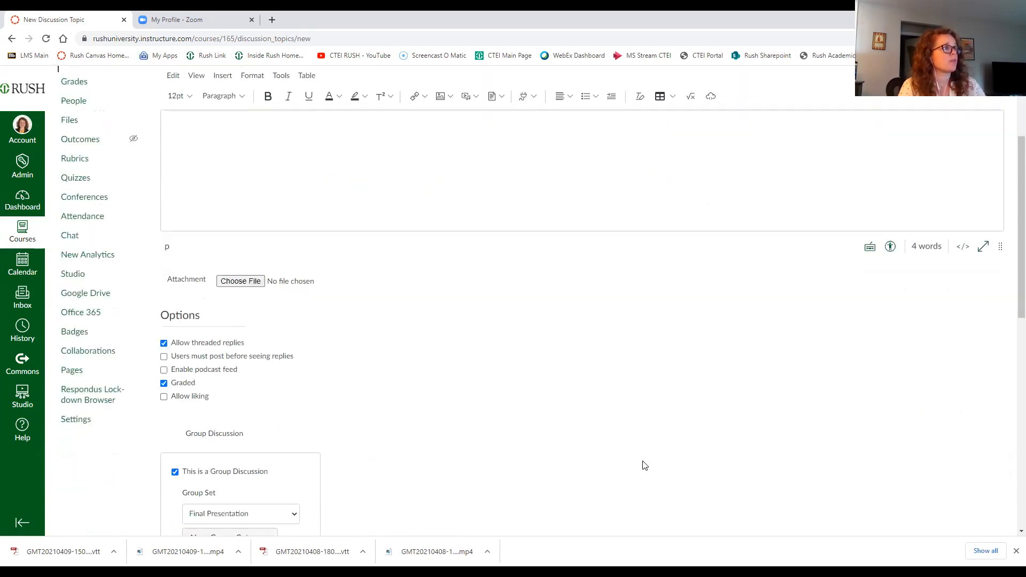
scroll(645, 465, down, 1)
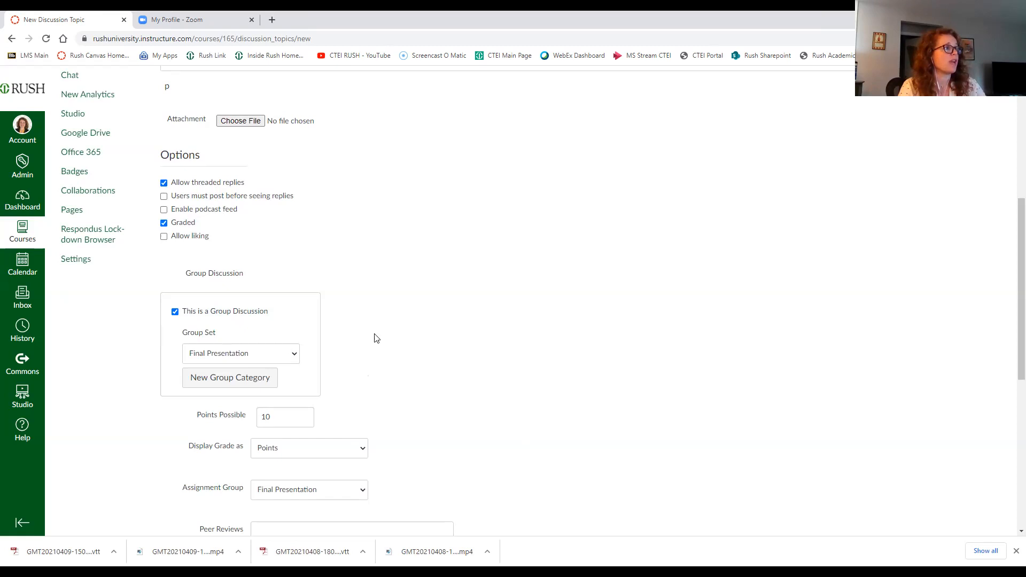
scroll(385, 333, down, 3)
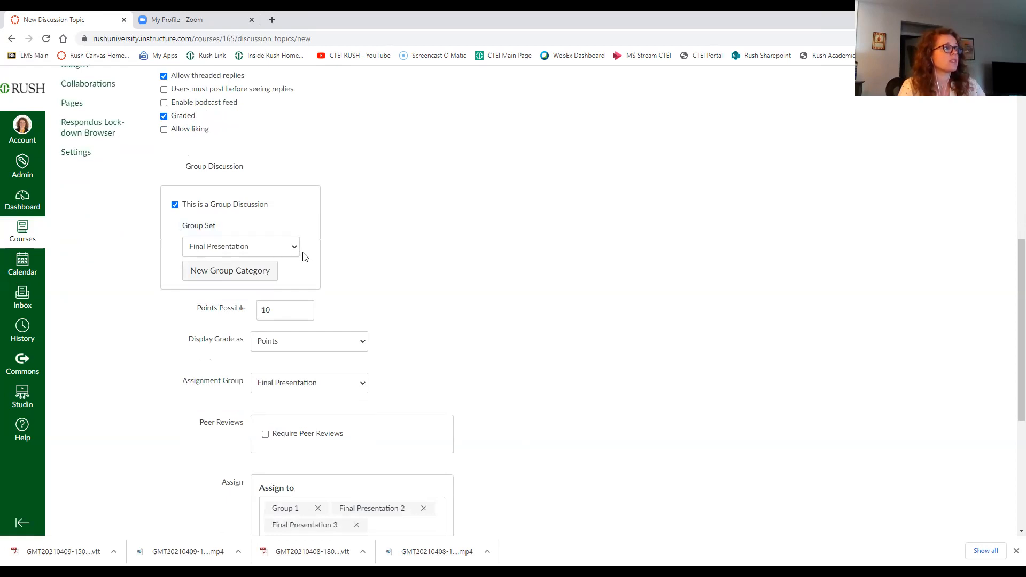
scroll(359, 272, down, 1)
scroll(387, 294, down, 2)
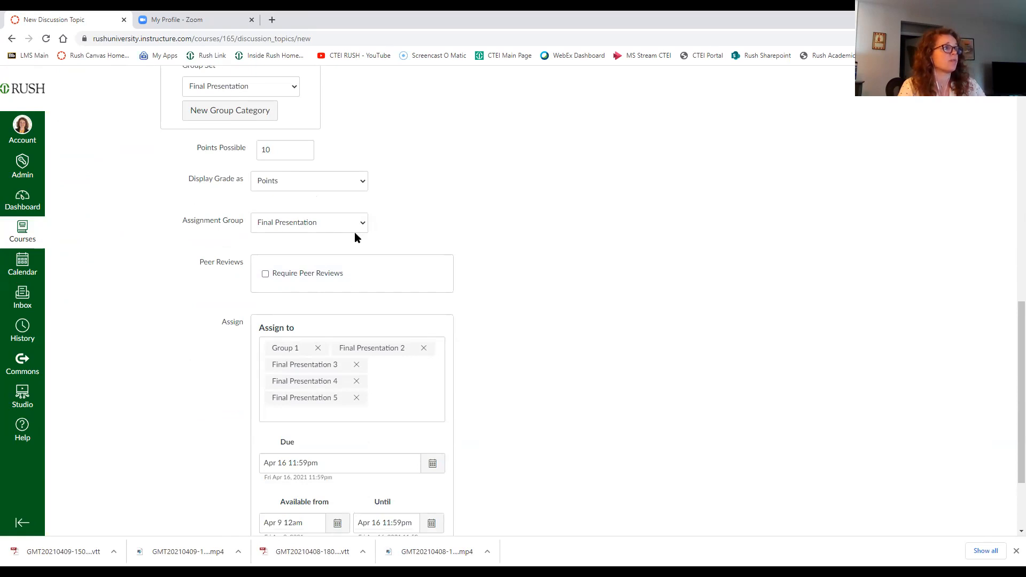
scroll(506, 300, down, 2)
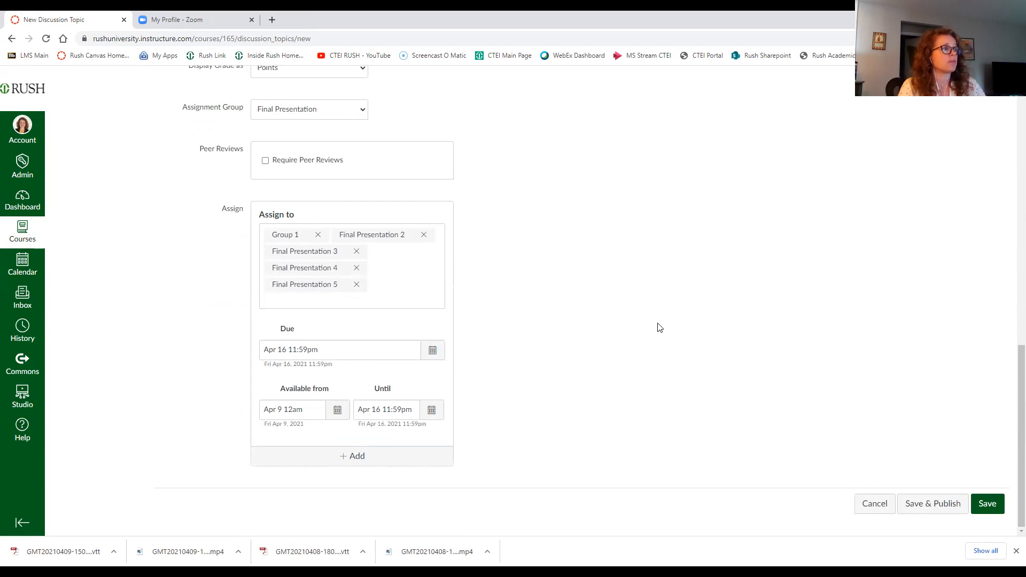
Save and publish the discussion without including the unassigned sections, and view the Final Presentation 2 group's copy of the topic
click(941, 508)
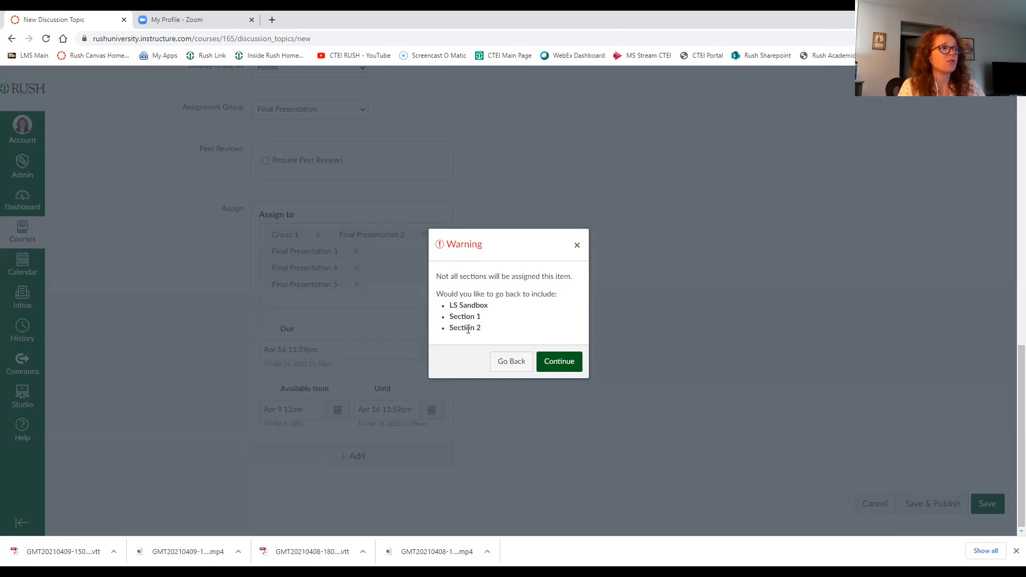
click(550, 363)
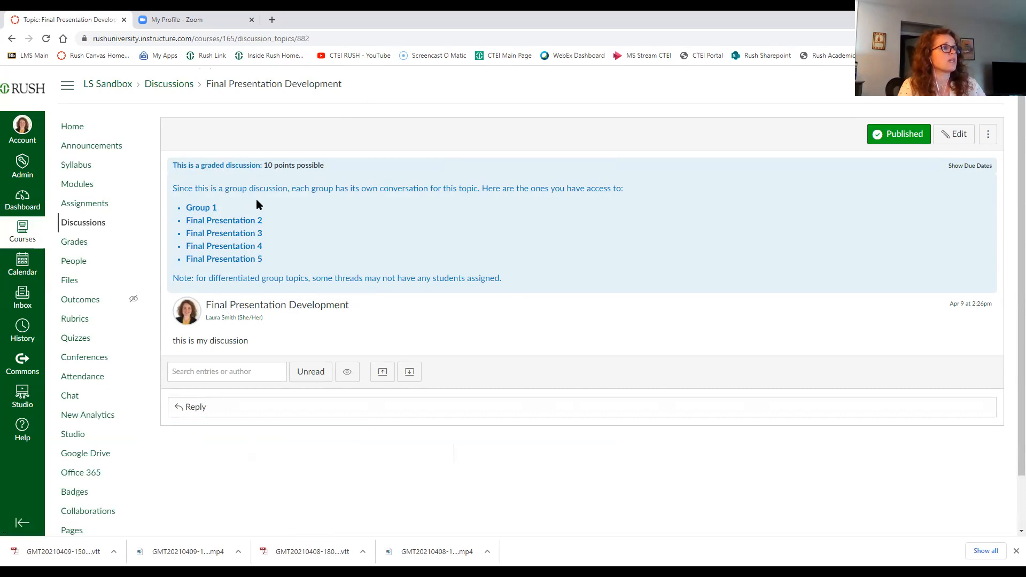
click(201, 223)
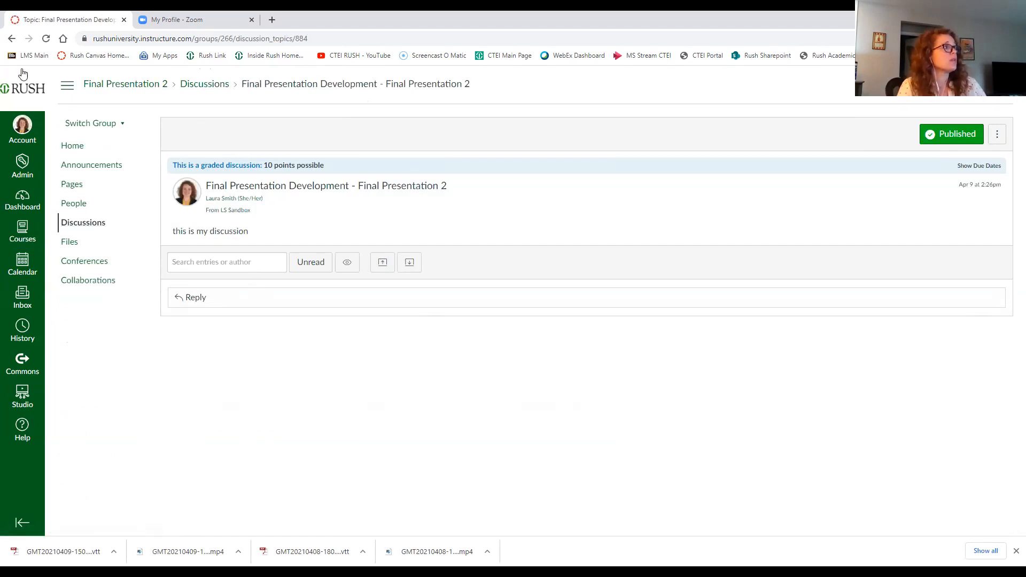
click(12, 39)
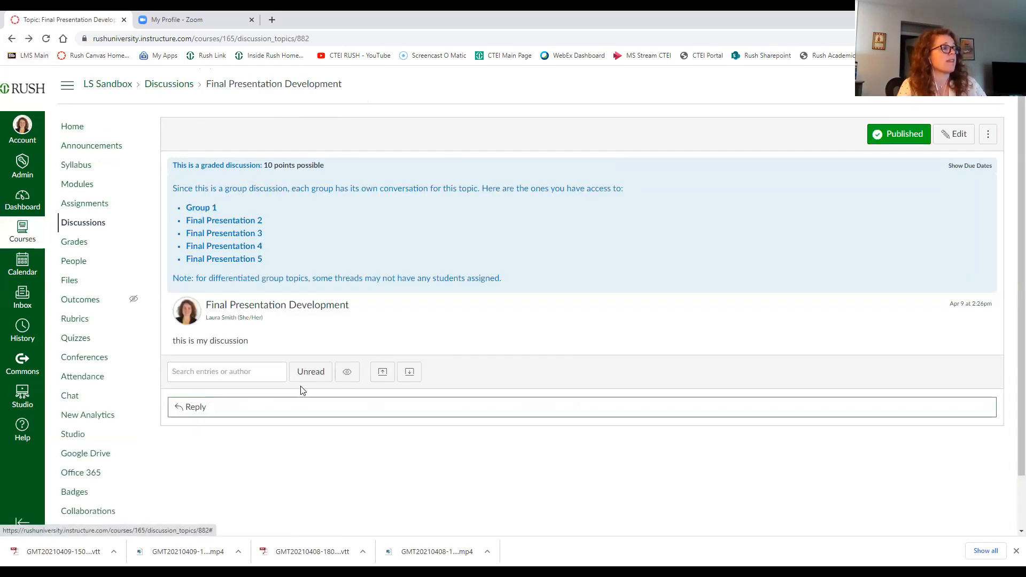
Pin the Final Presentation Development discussion in the course's discussions list
click(81, 226)
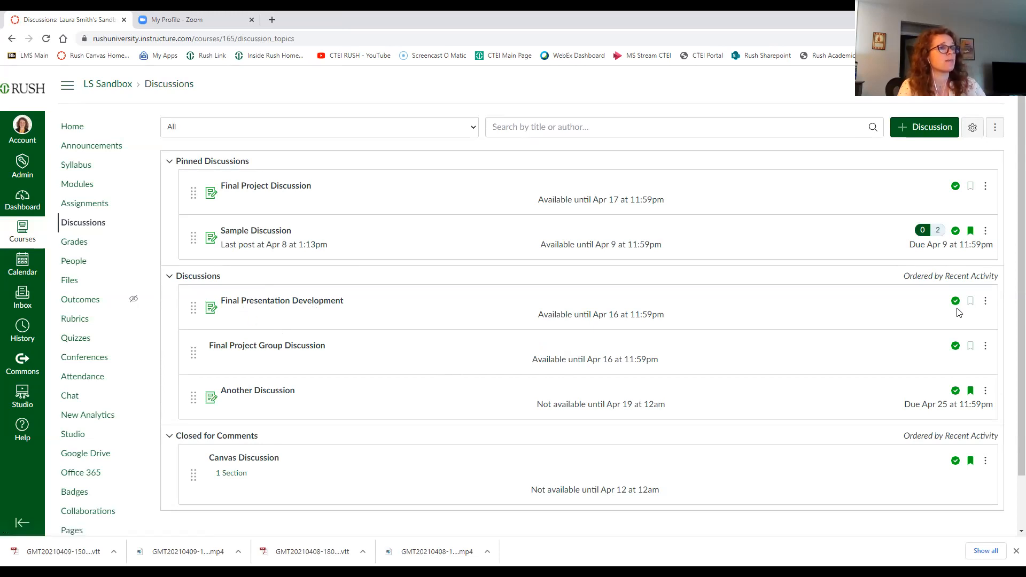
click(985, 302)
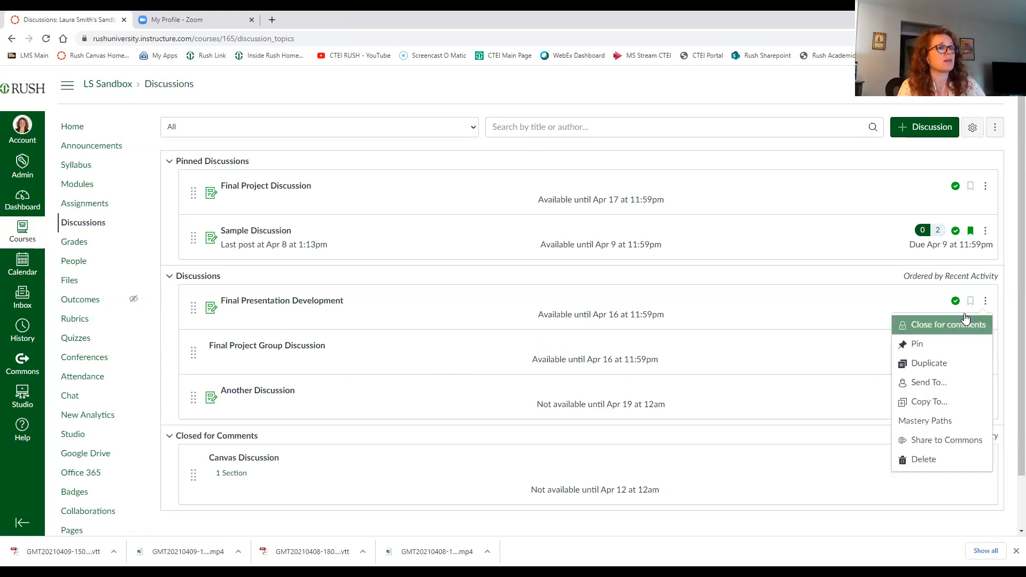
click(929, 345)
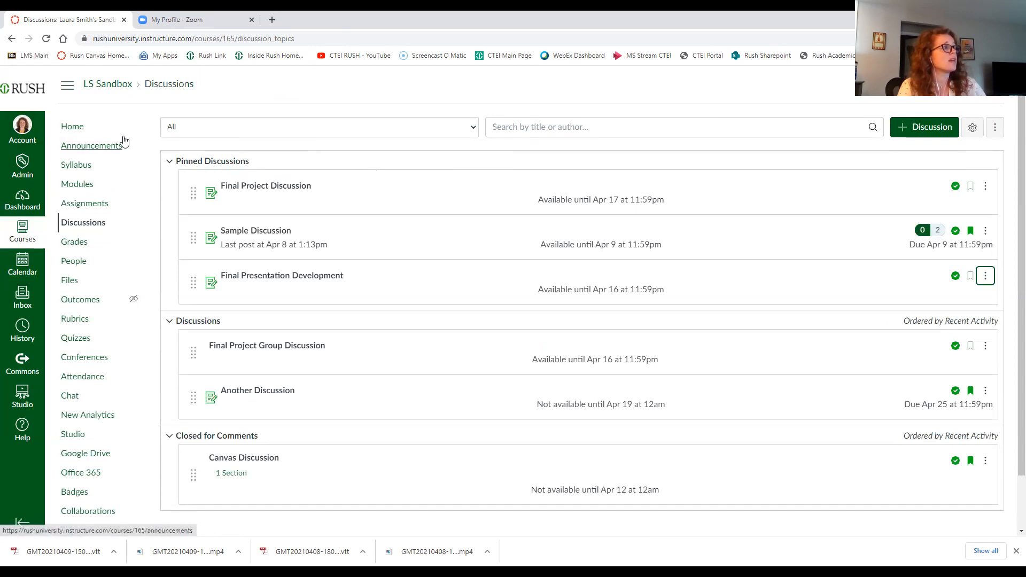
Visit the homepage of the Final Presentation 2 group from the course's Final Presentation group set
click(81, 262)
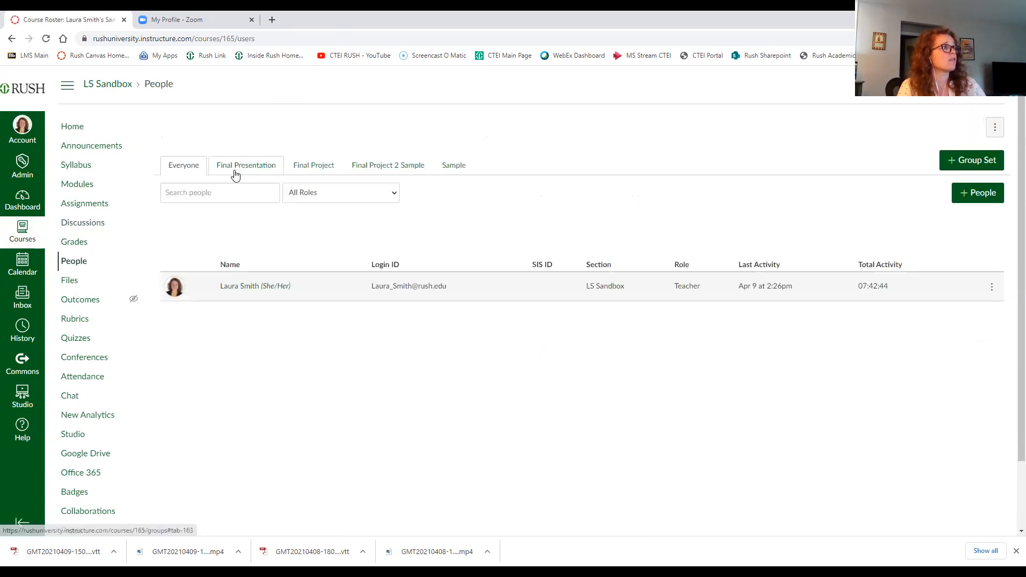
click(248, 168)
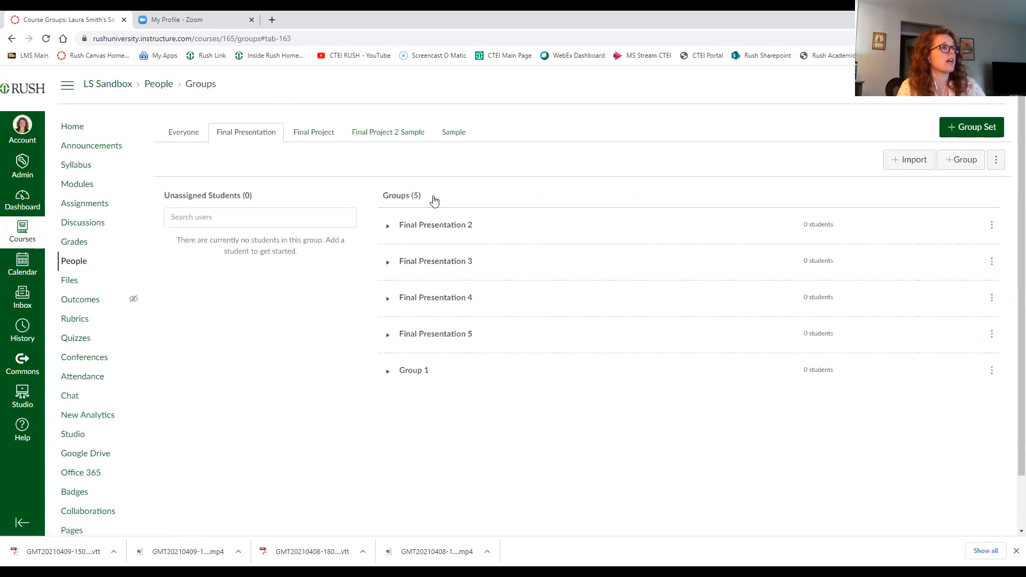
click(422, 225)
click(433, 226)
click(434, 227)
click(992, 225)
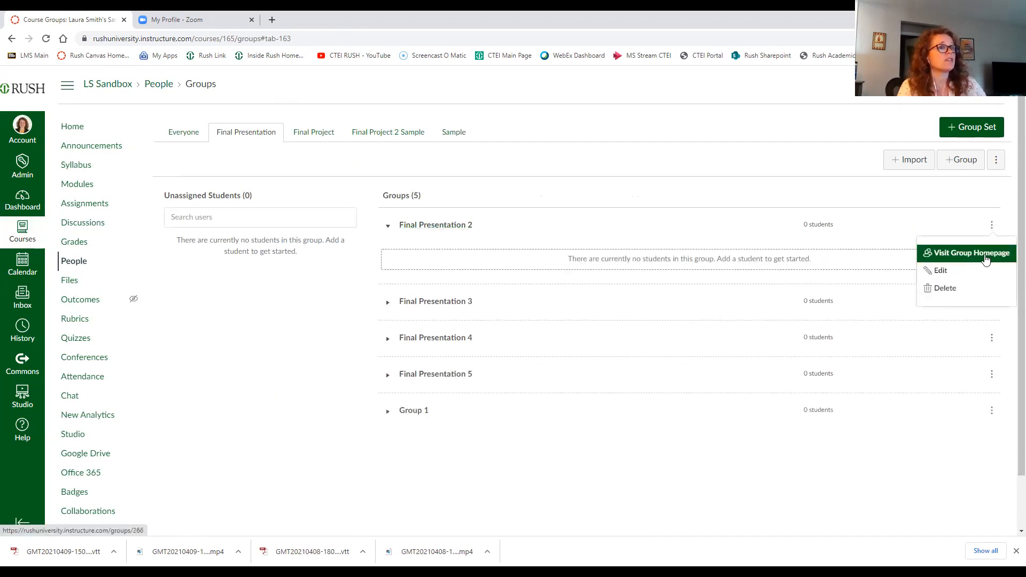
click(986, 255)
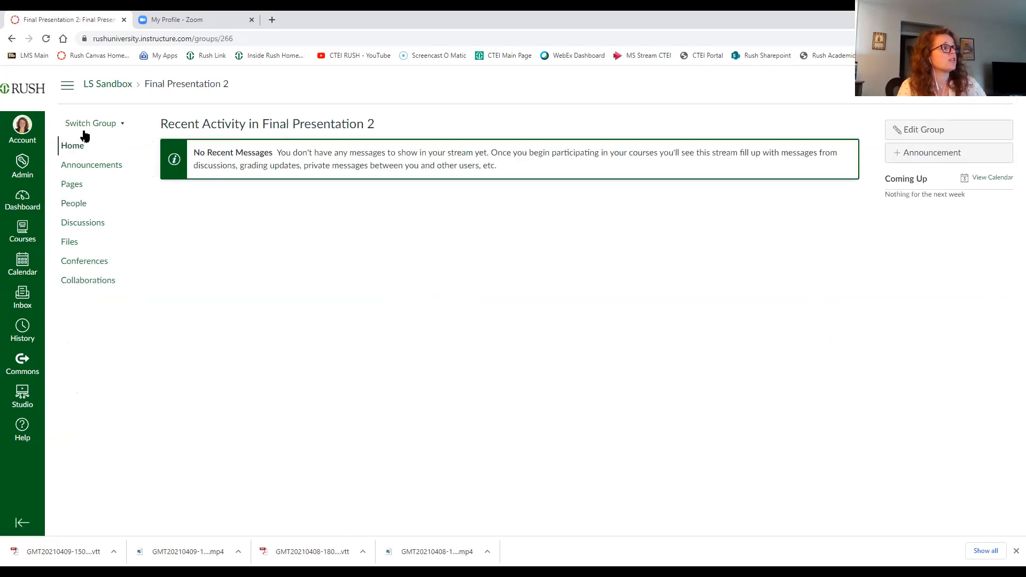
View the discussions list of the Final Presentation 2 group
click(83, 223)
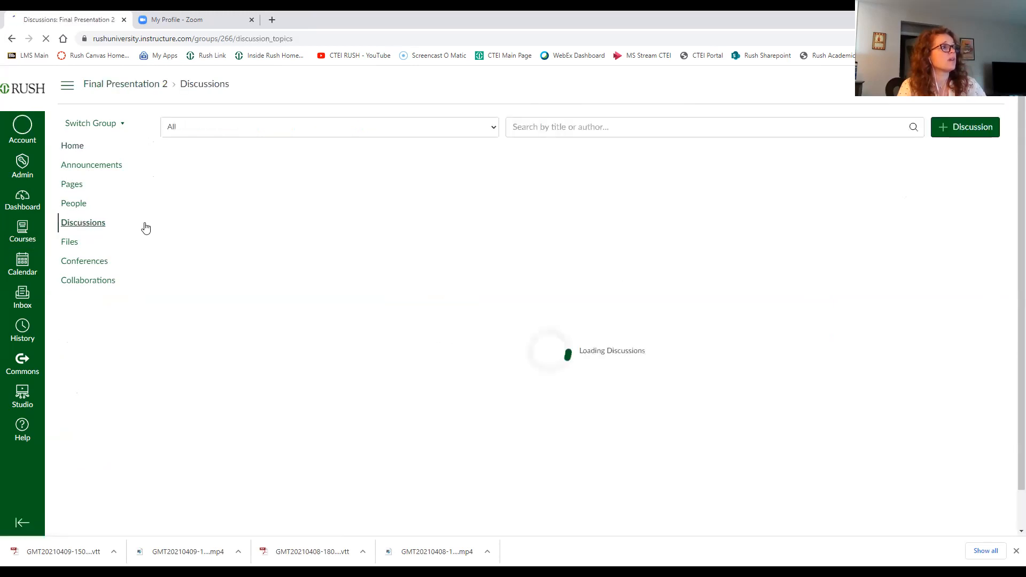
scroll(305, 244, down, 1)
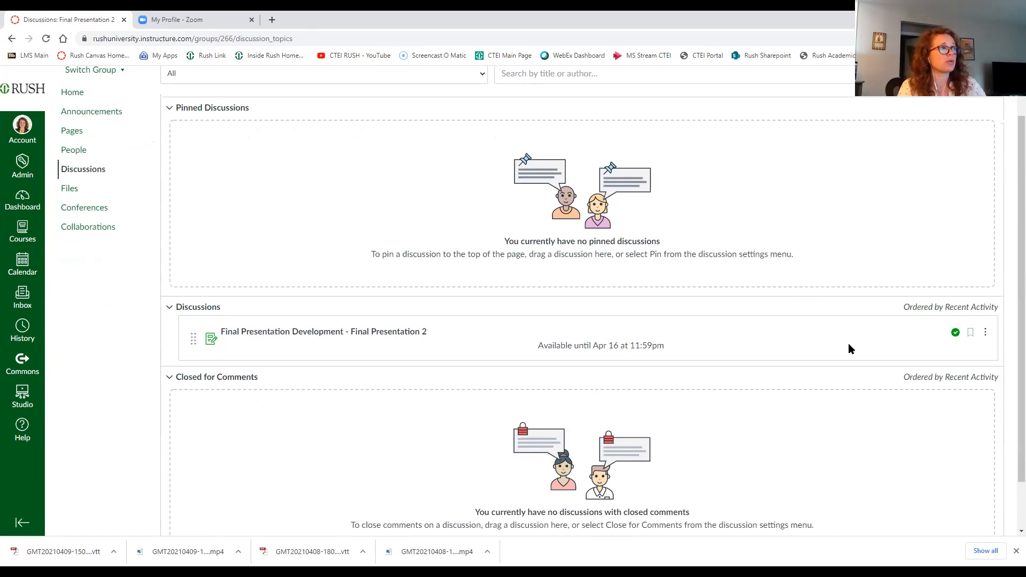
scroll(344, 299, up, 1)
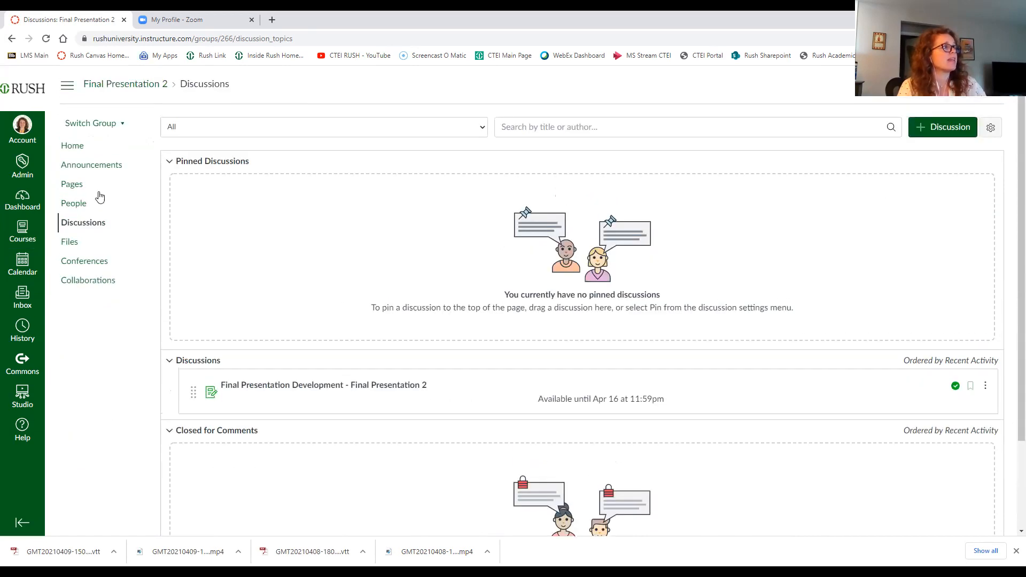
Switch to the Final Presentation 3 group and view its discussions list
click(93, 126)
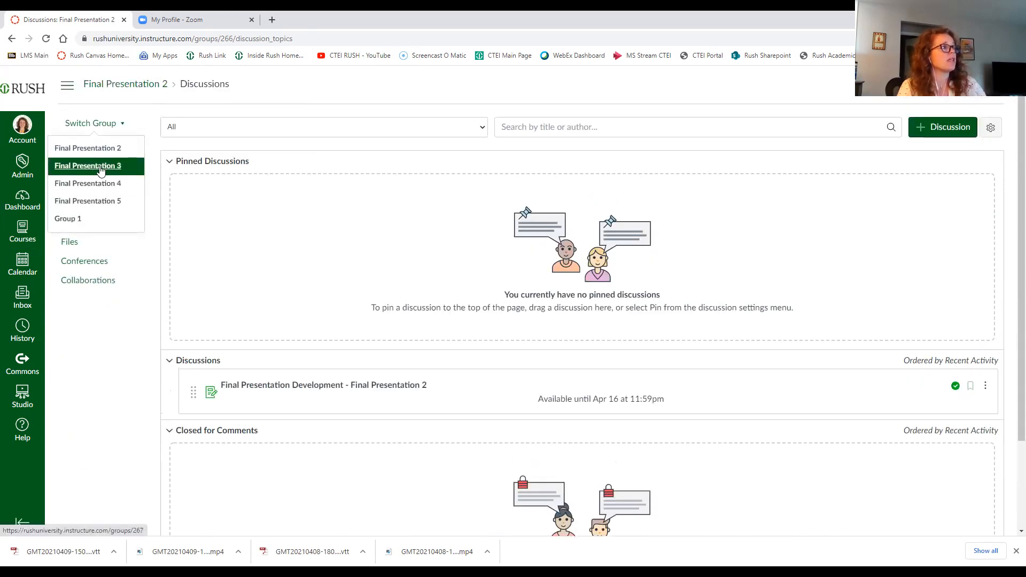
click(101, 166)
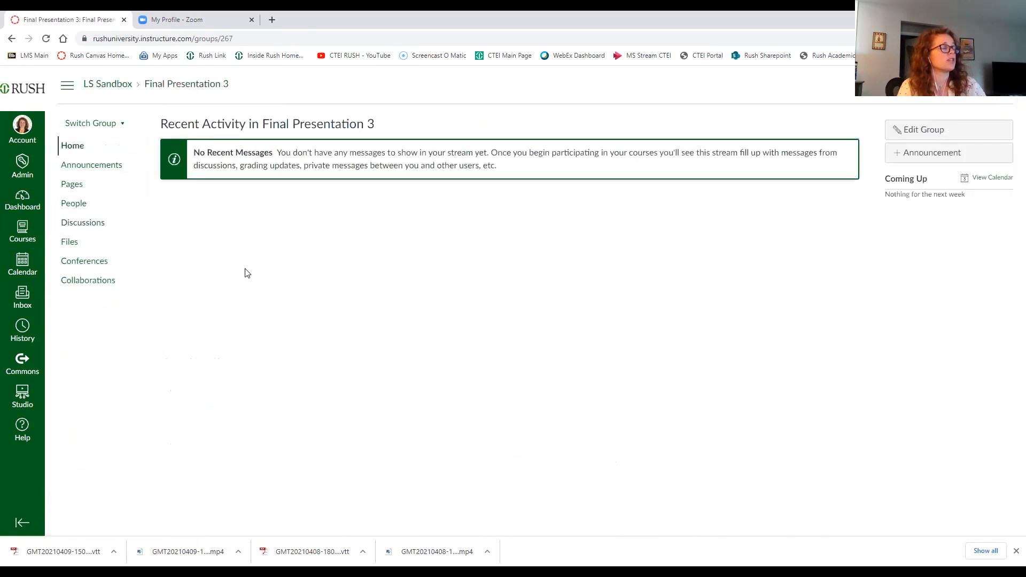
click(101, 224)
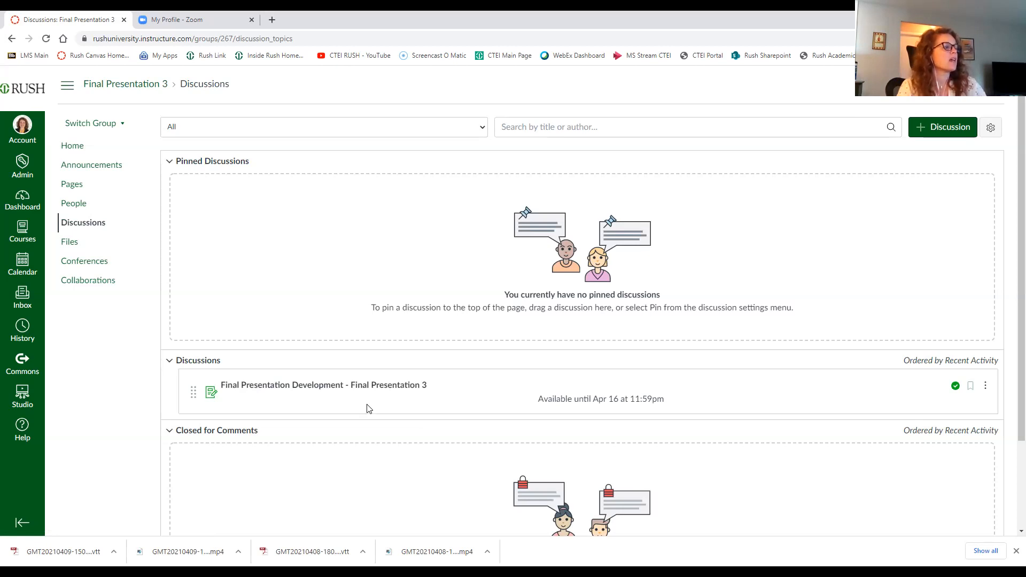
Return to the LS Sandbox course and check the Final Presentation group in its assignments list
click(112, 90)
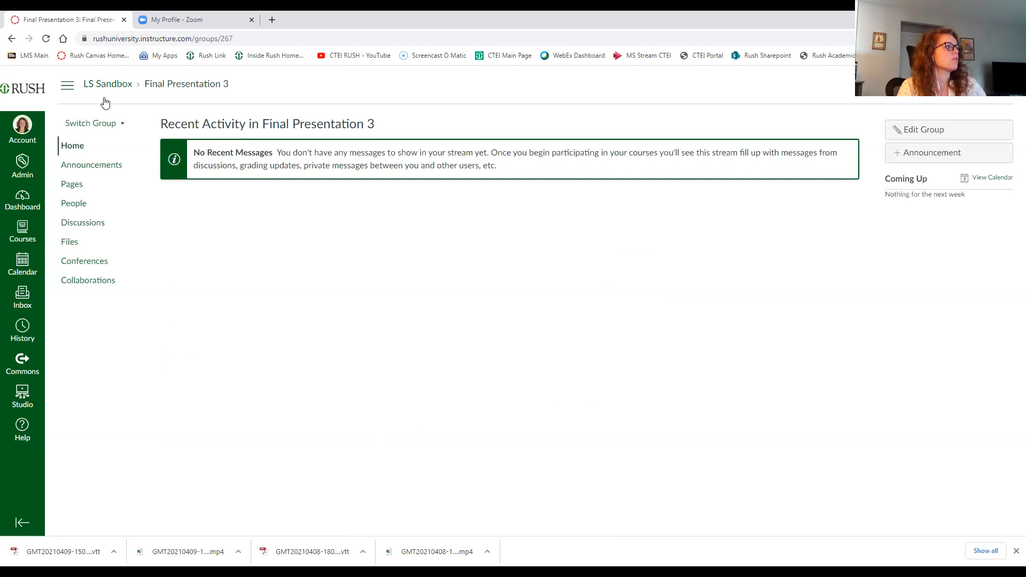
click(105, 87)
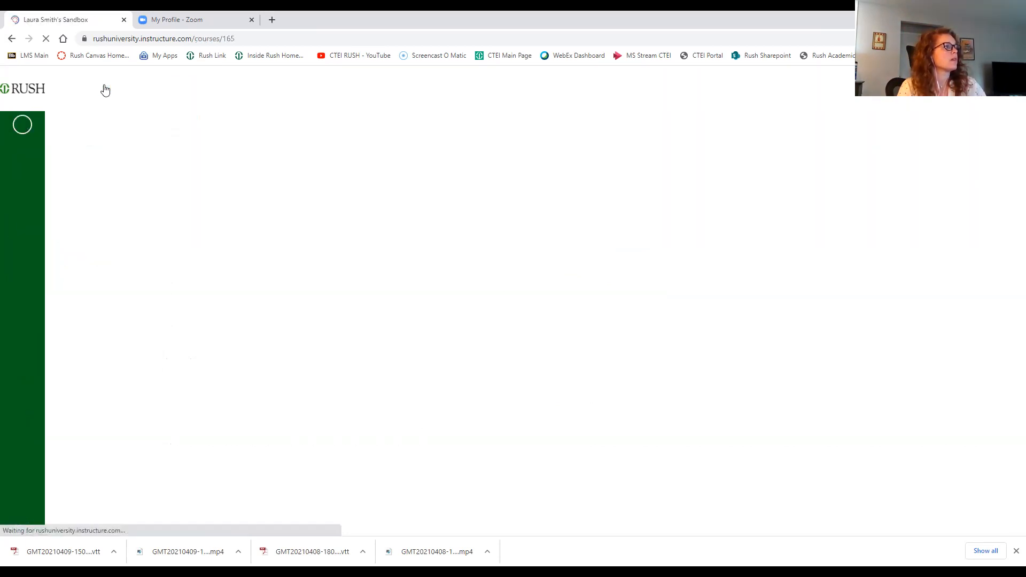
click(84, 209)
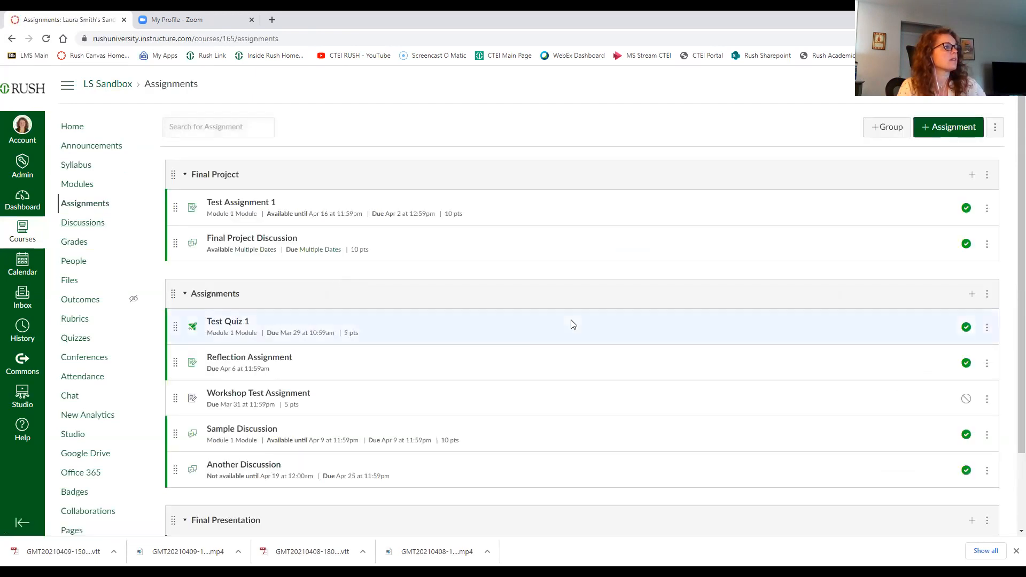
scroll(572, 323, down, 2)
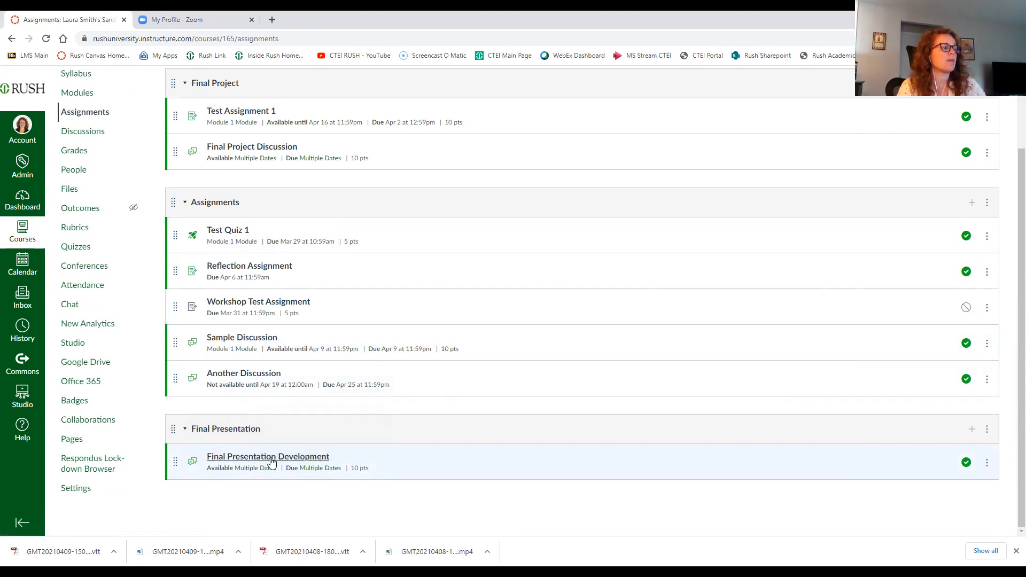
mouse_move(313, 472)
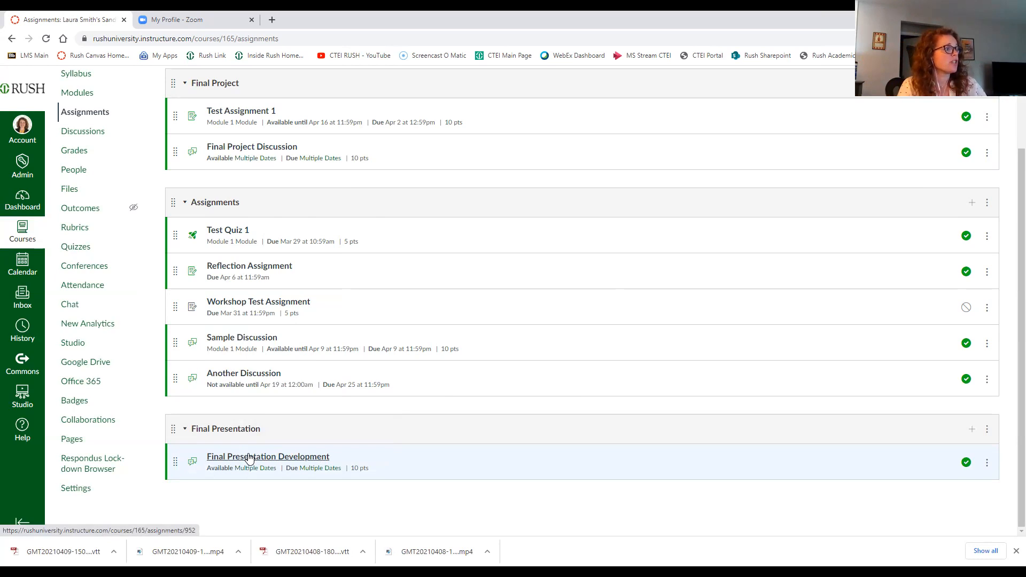
Open Group 3's thread of the pinned Final Project Discussion from the course's discussions
click(84, 134)
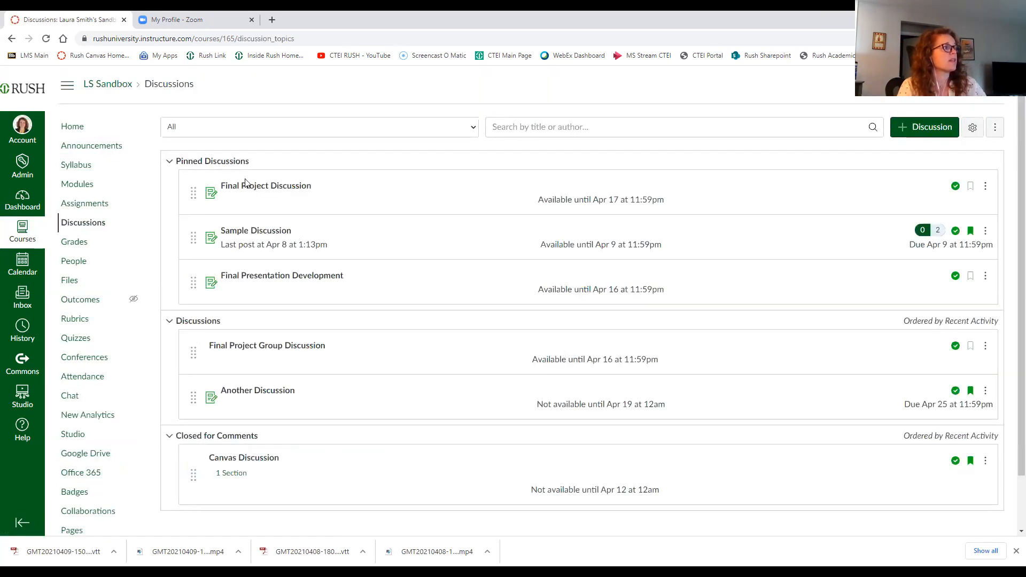
click(247, 185)
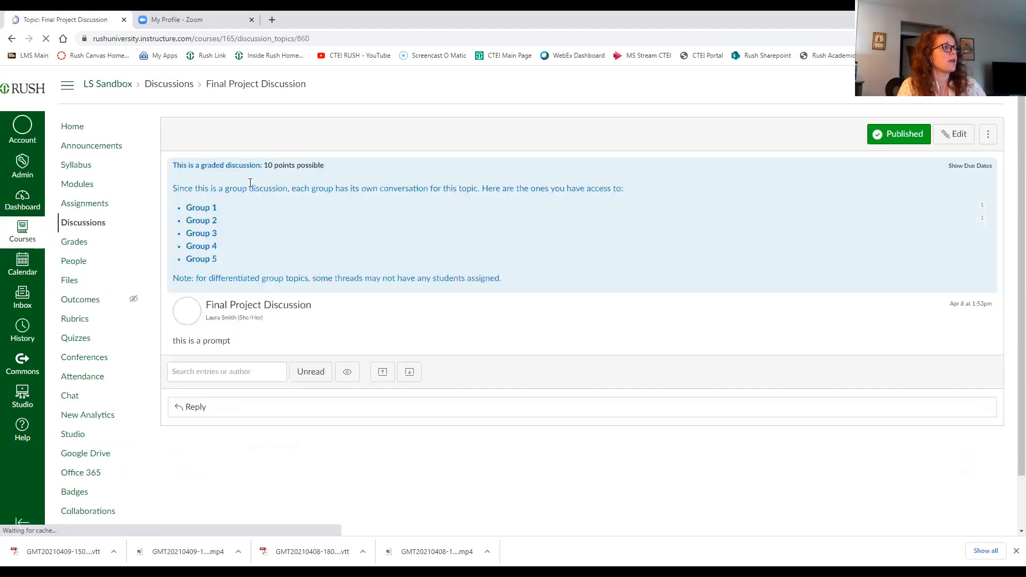
click(206, 236)
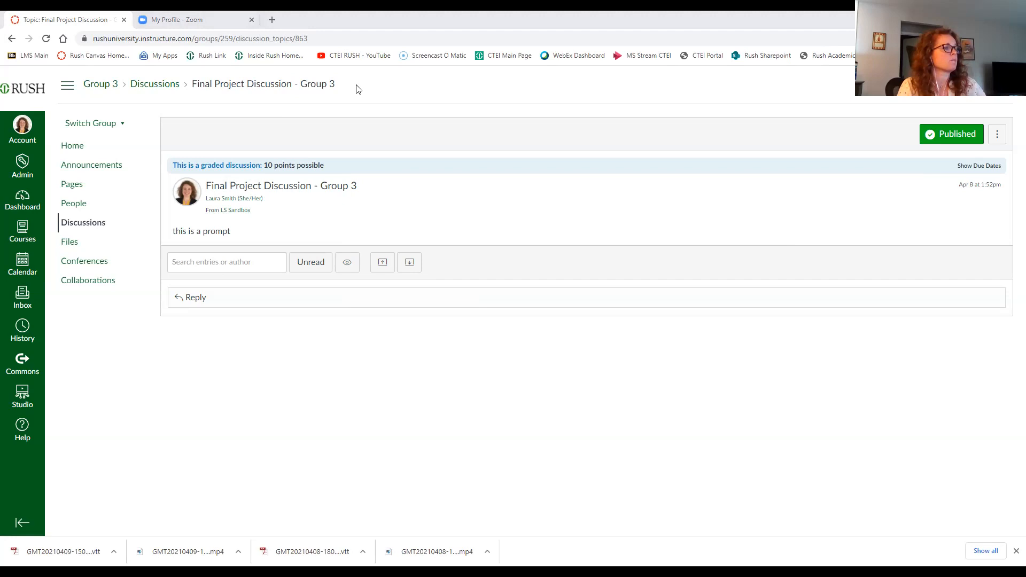
Switch to the slide show and display the Key Takeaways slide
key(alt+Tab)
click(903, 546)
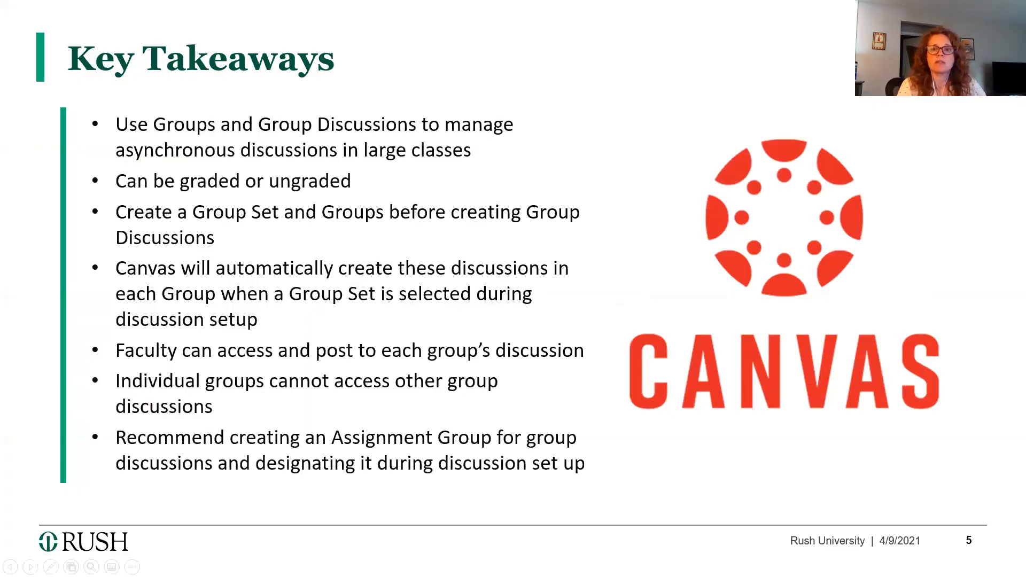